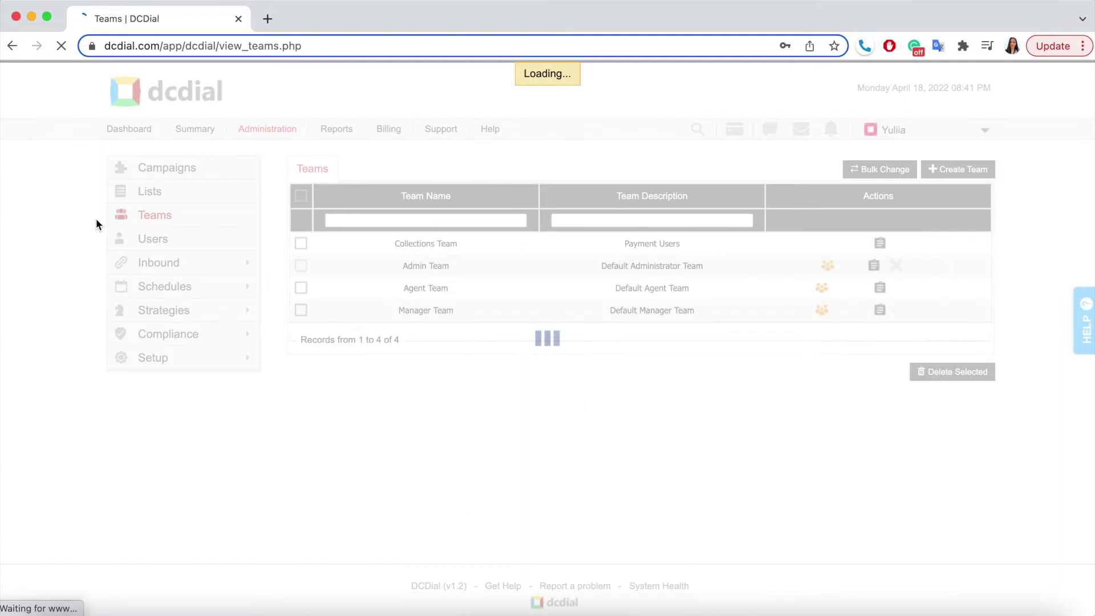
- Open the Payment Dashboard to view April 2022 processed, post-dated, failed and total payments
left_click(740, 130)
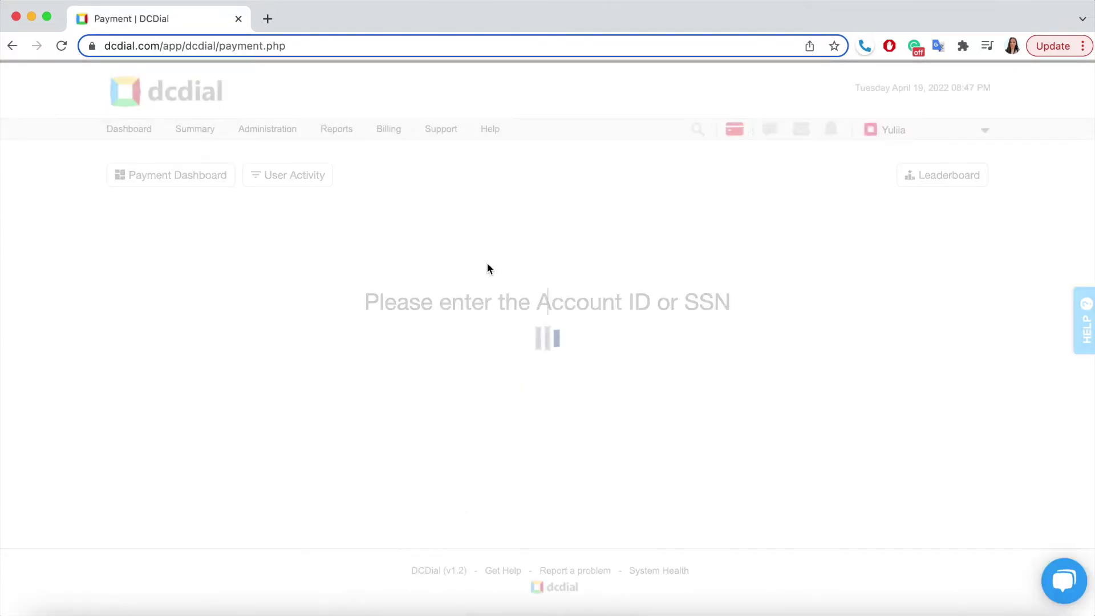
left_click(200, 177)
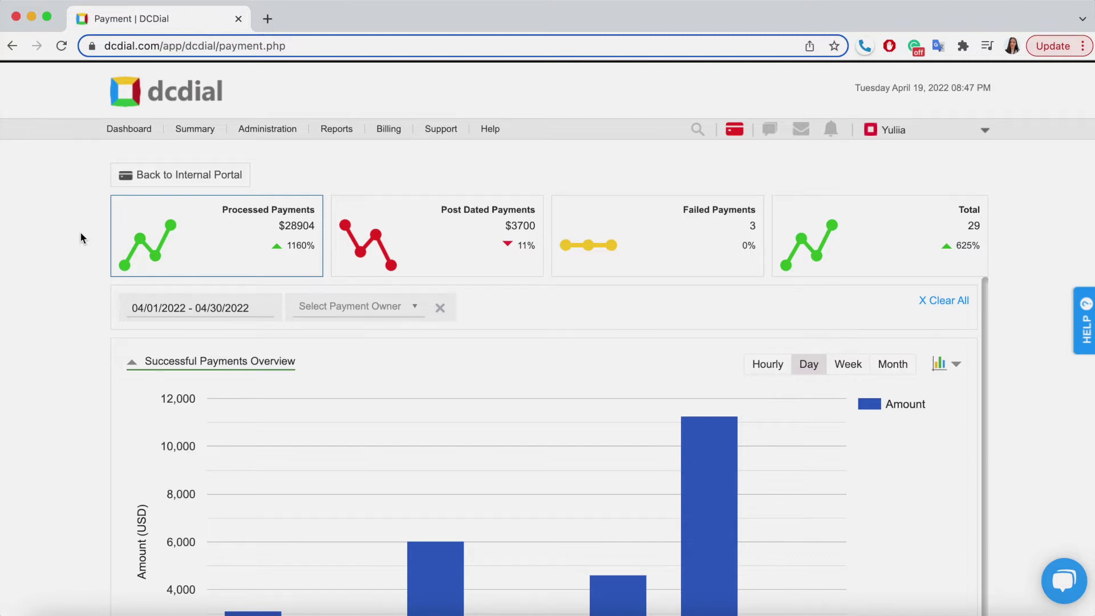
- Set the dashboard date range to 04/15/2022–04/30/2022
left_click(192, 308)
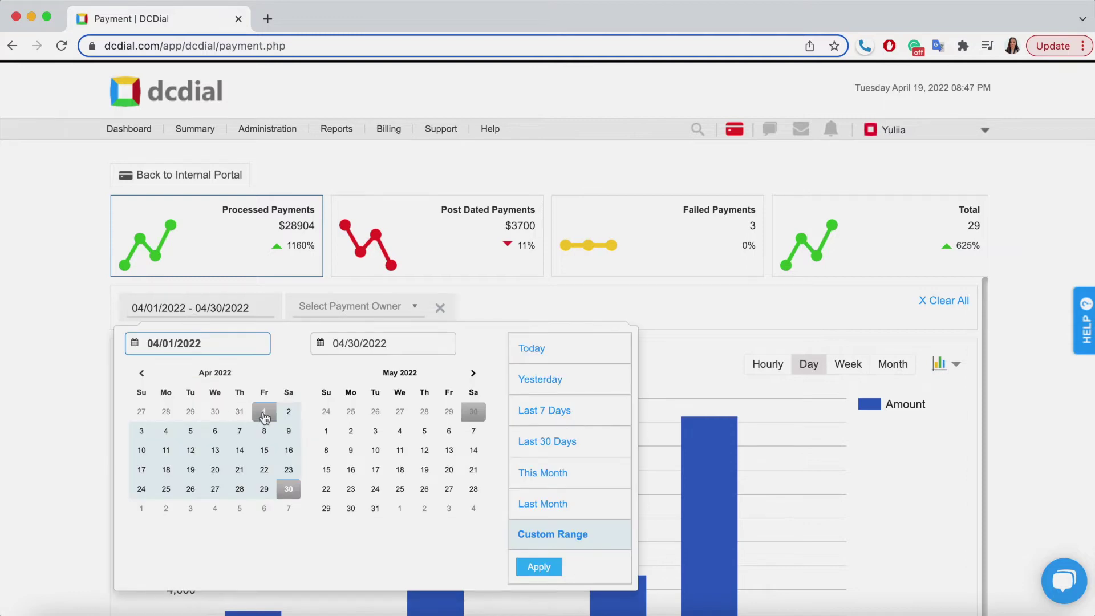
left_click(264, 449)
left_click(289, 489)
left_click(539, 566)
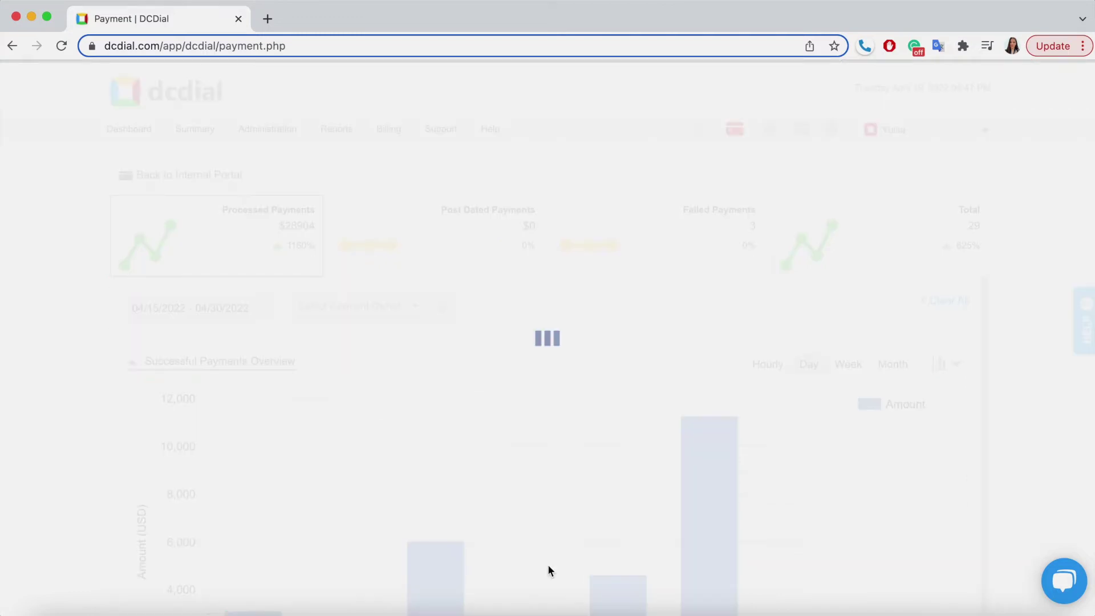
- Filter the dashboard to a single payment owner found by searching the owner list
left_click(350, 307)
type("yu")
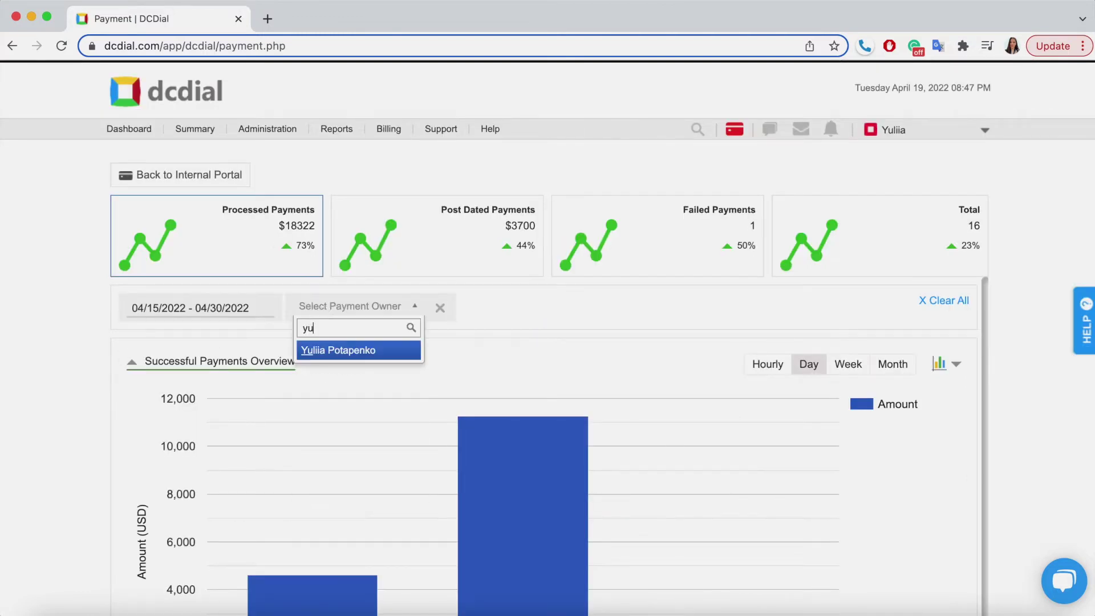
left_click(345, 350)
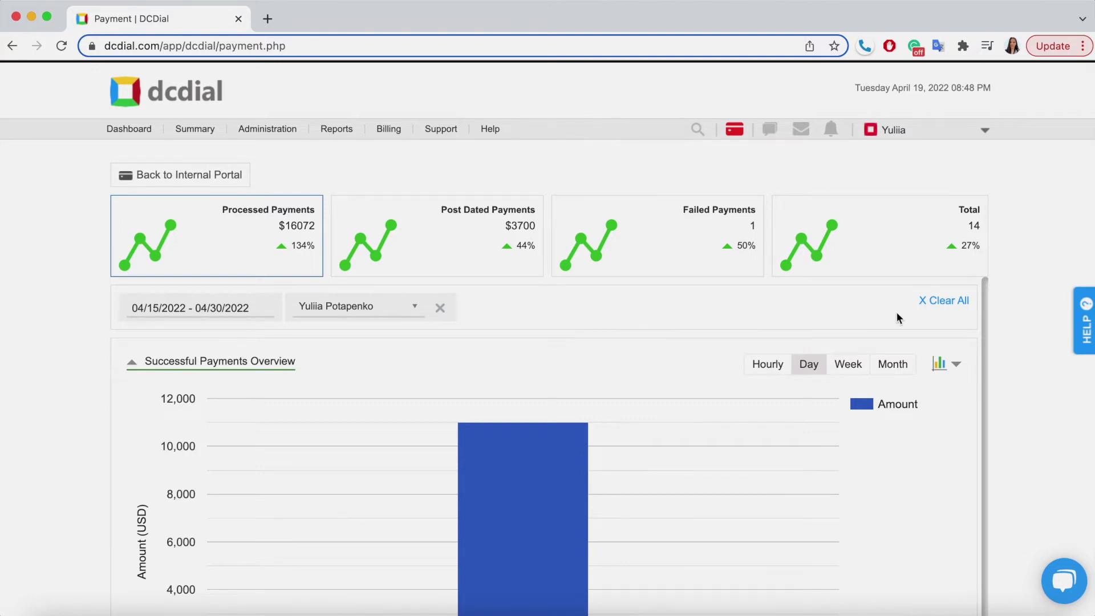
- Clear all dashboard filters, returning to 04/01/2022–04/19/2022 with no owner filter
left_click(947, 303)
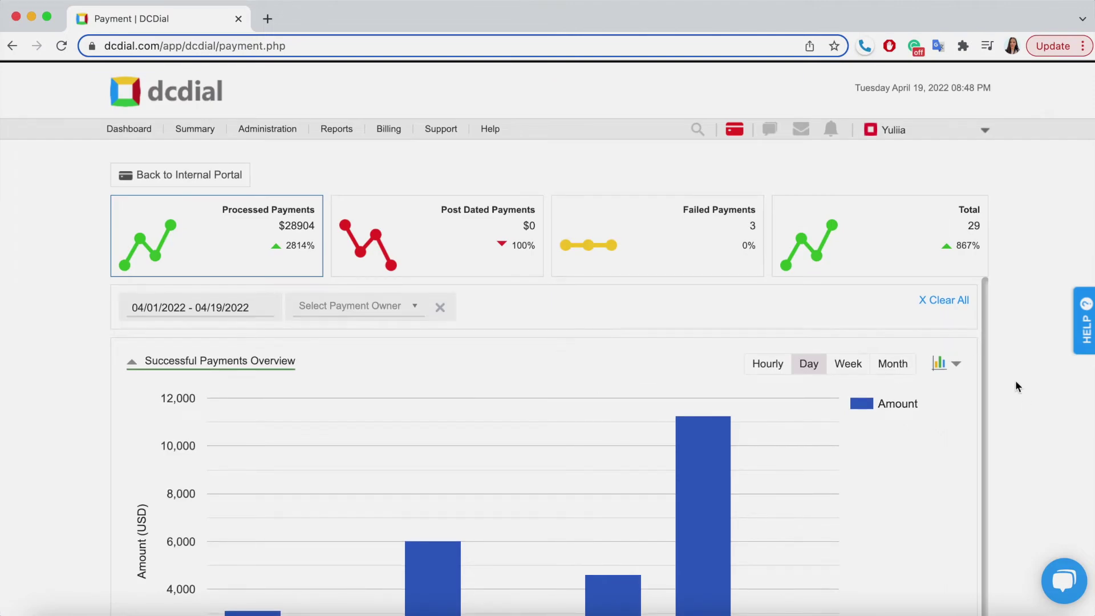
scroll(1025, 394, "down", 3)
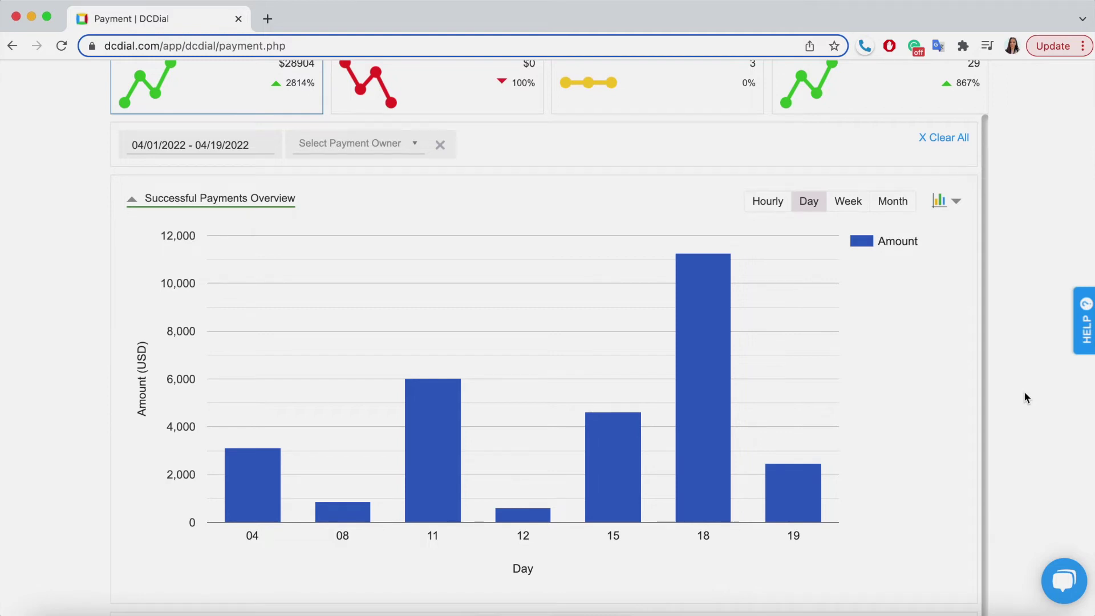
scroll(1024, 397, "up", 1)
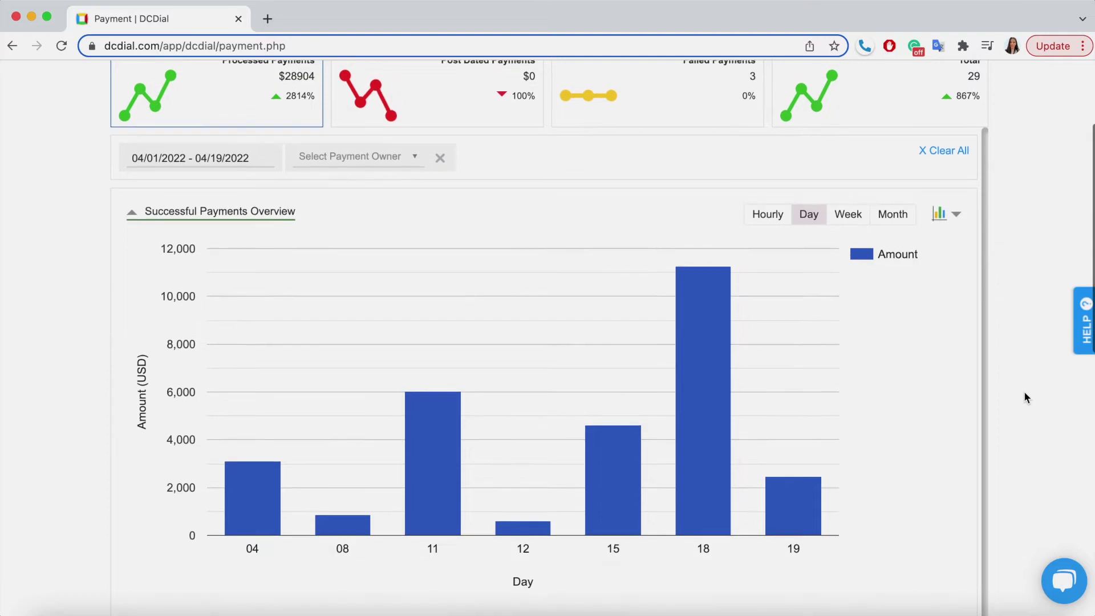
- Switch the overview chart through the Post Dated, Failed Payments and Total cards
left_click(491, 149)
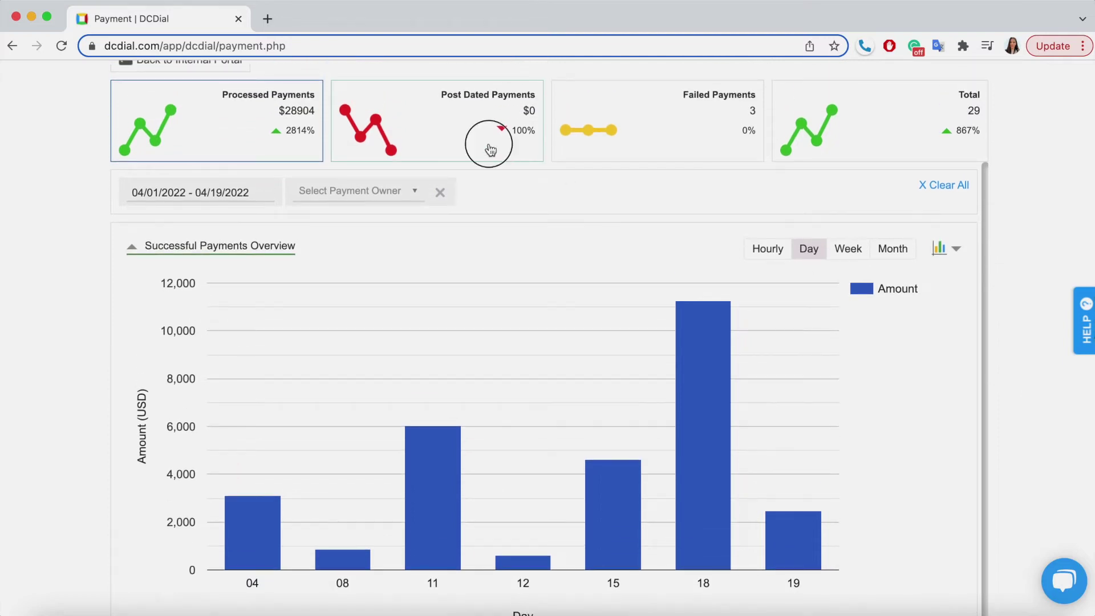
left_click(656, 149)
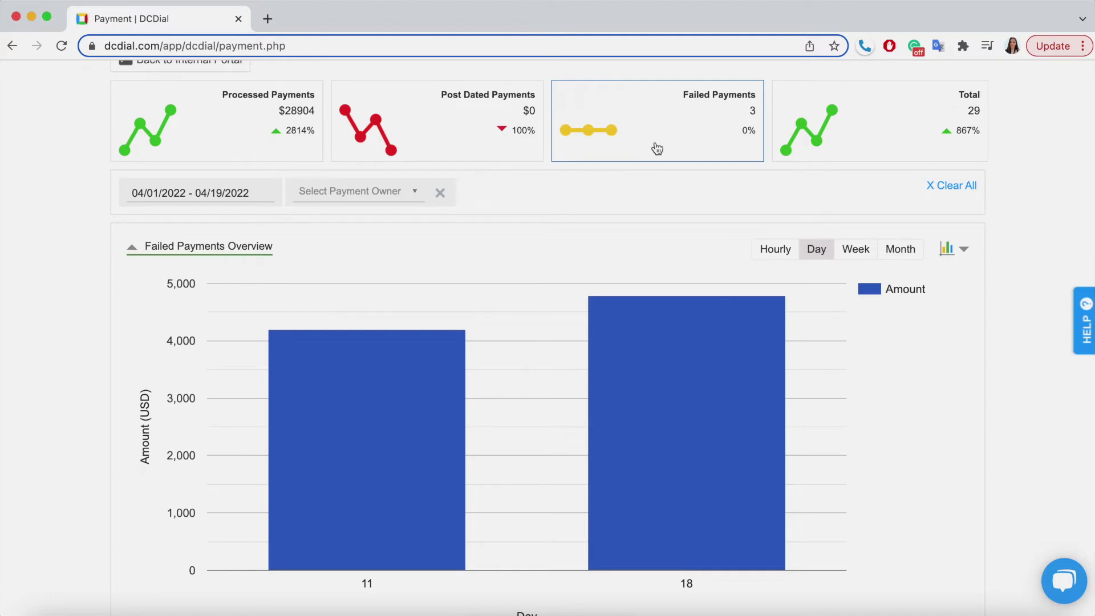
left_click(844, 131)
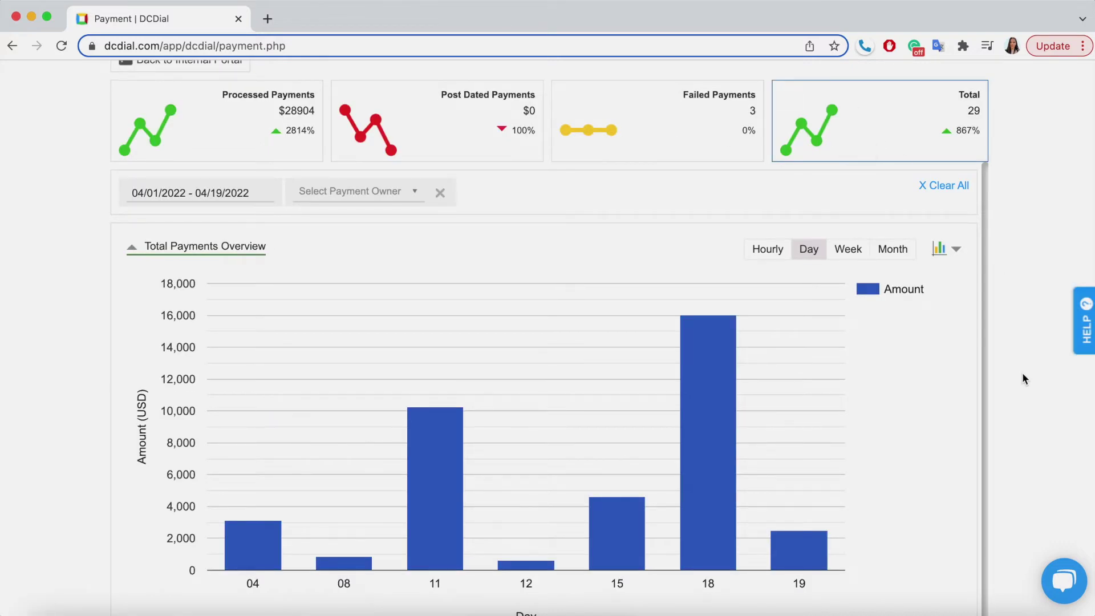
scroll(1021, 378, "down", 2)
- Change the Total Payments Overview to bar, then area chart, and scroll to the Detailed Report
left_click(938, 188)
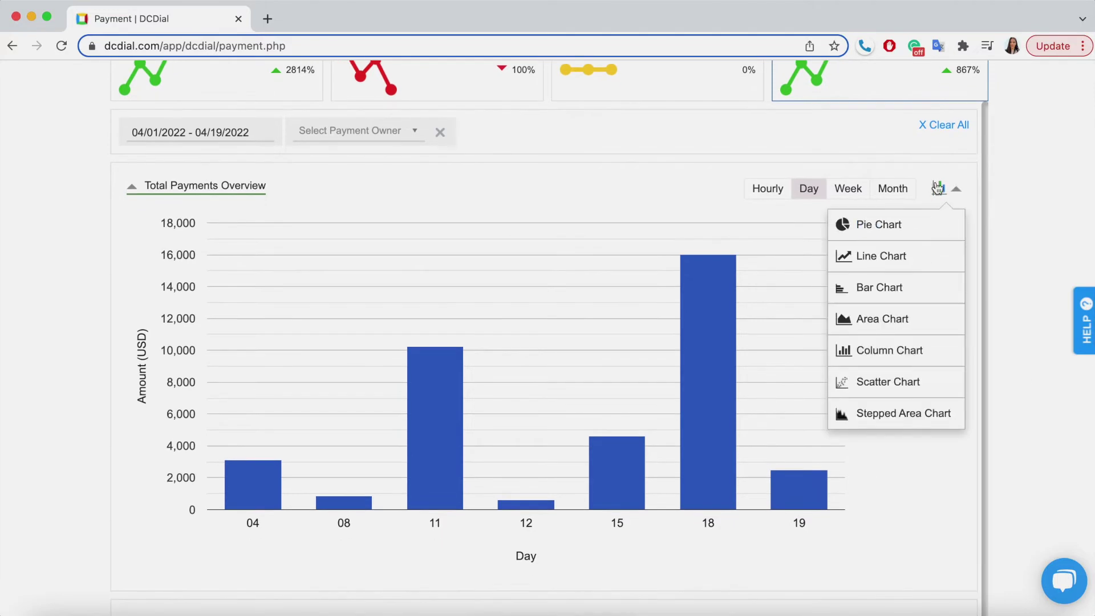
left_click(887, 291)
left_click(956, 188)
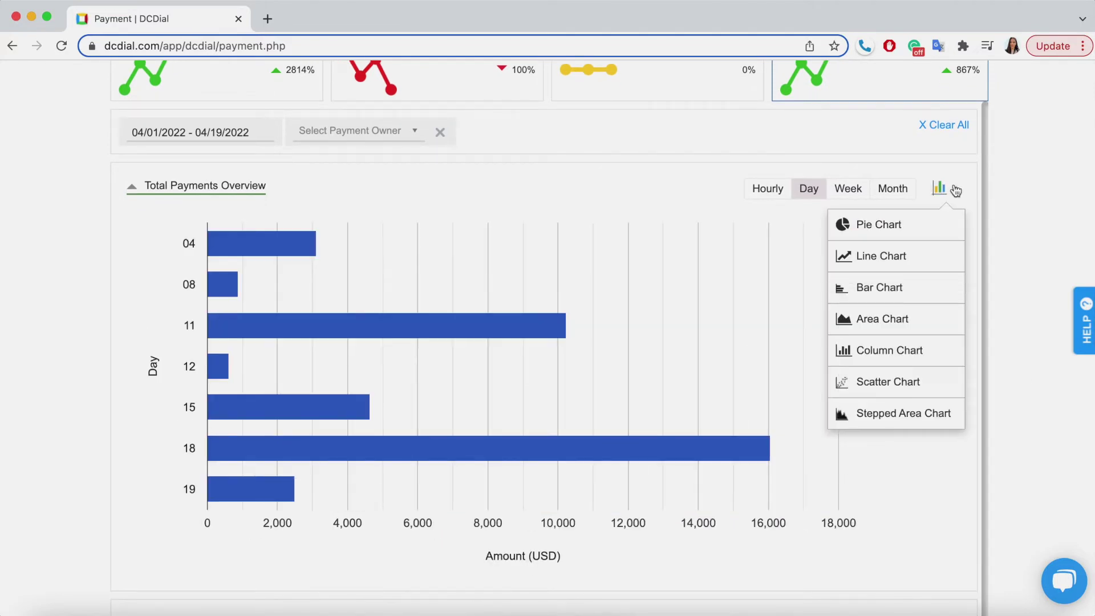
left_click(907, 317)
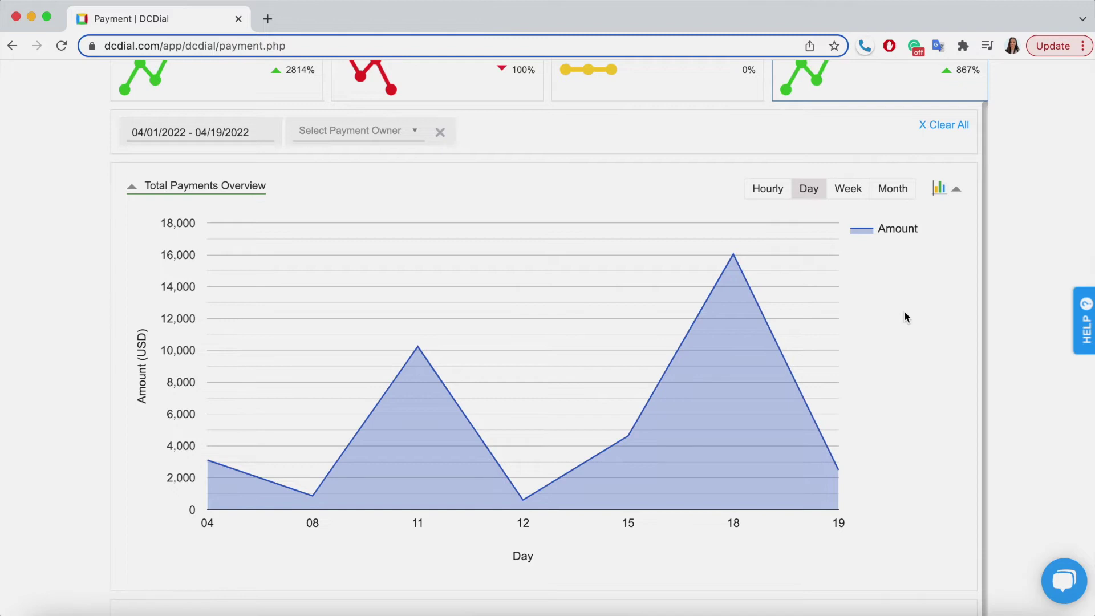
scroll(1003, 402, "down", 8)
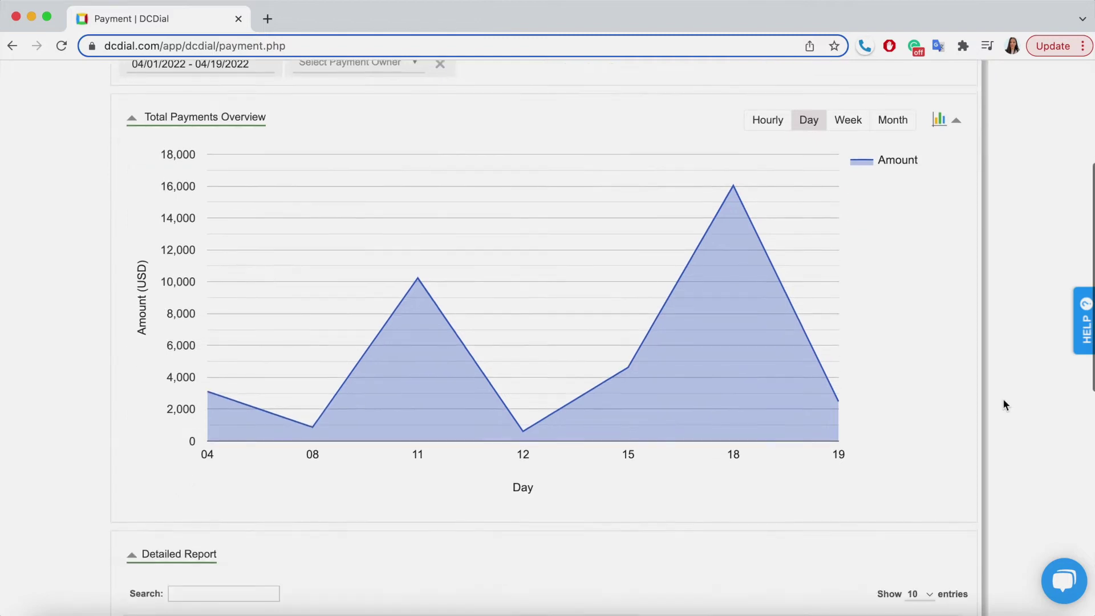
scroll(1004, 400, "down", 2)
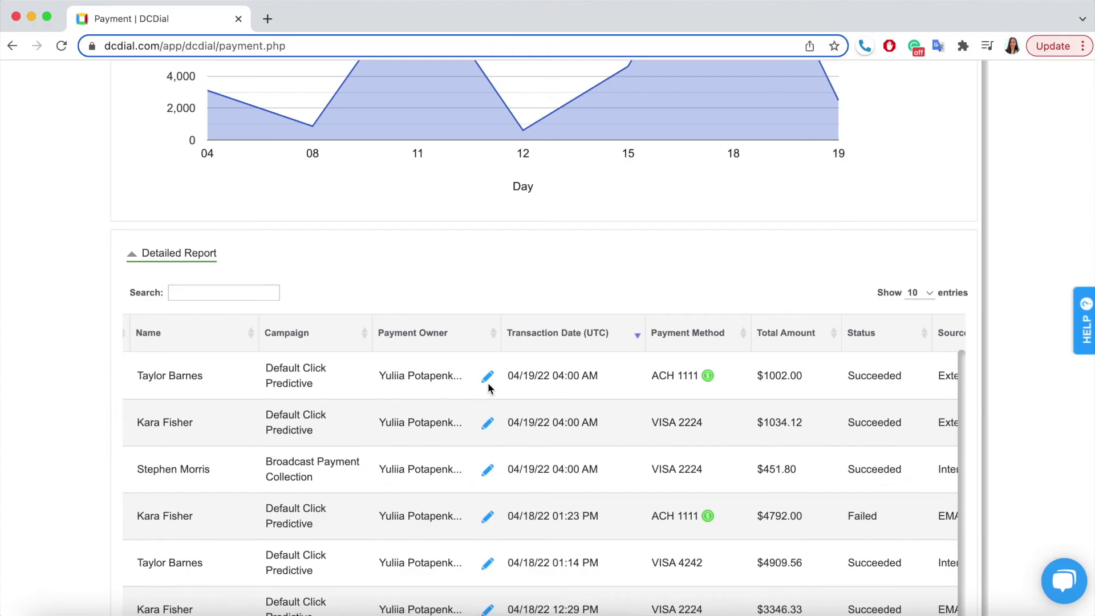
- Change the first payment's owner to a different owner, applied to this payment only
left_click(486, 376)
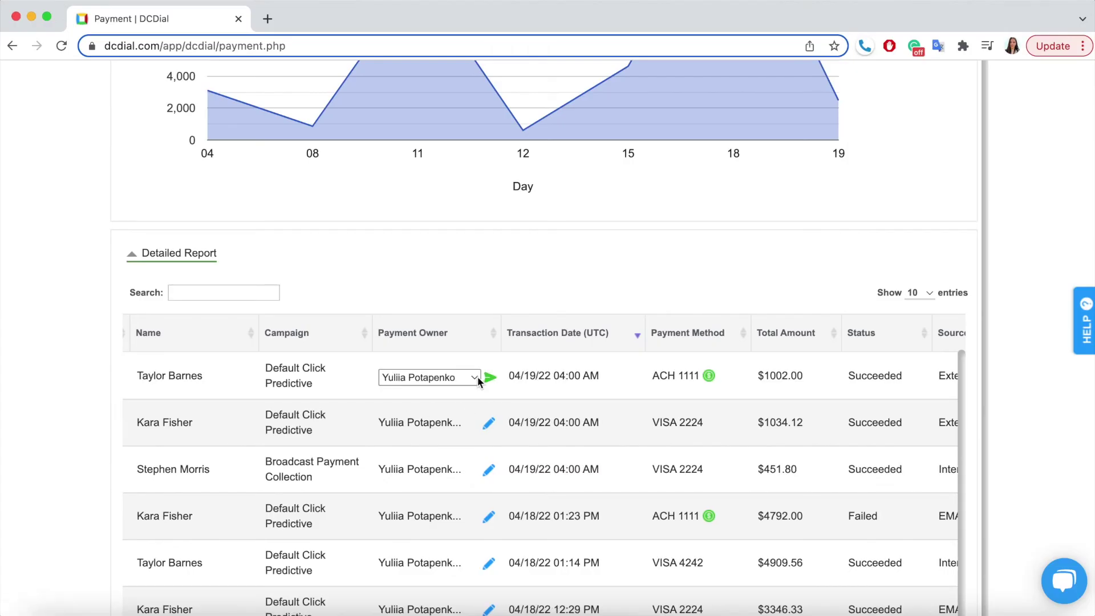
left_click(478, 379)
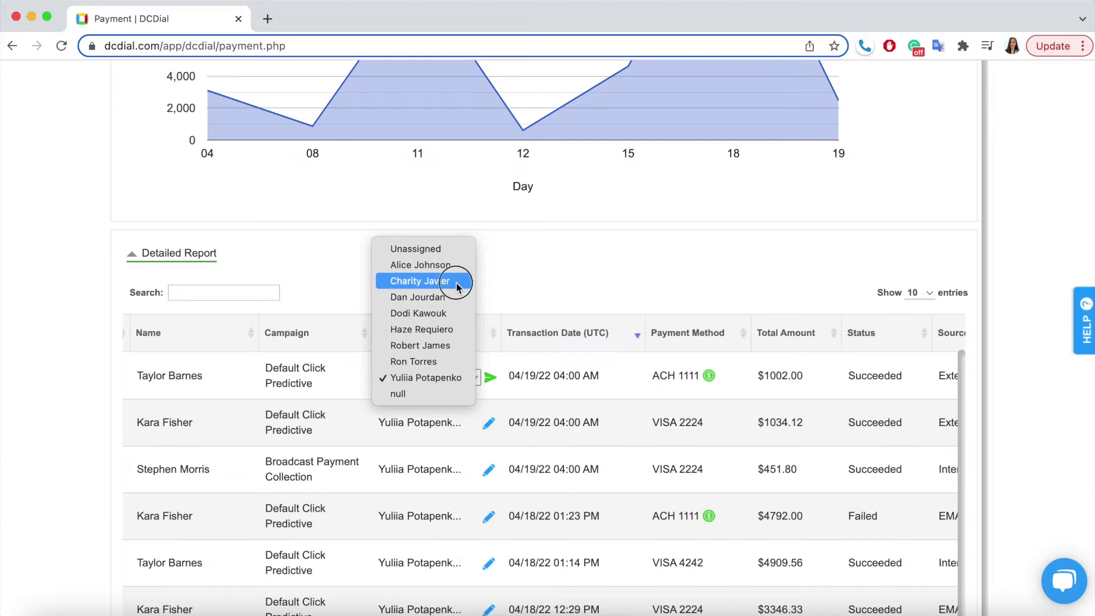
left_click(456, 281)
left_click(490, 378)
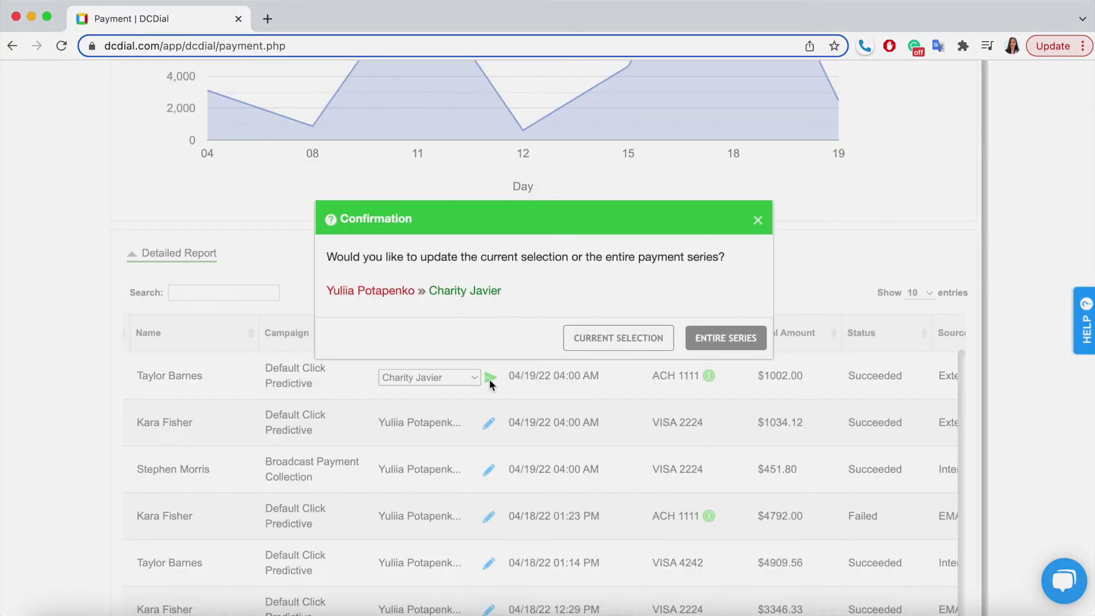
left_click(615, 342)
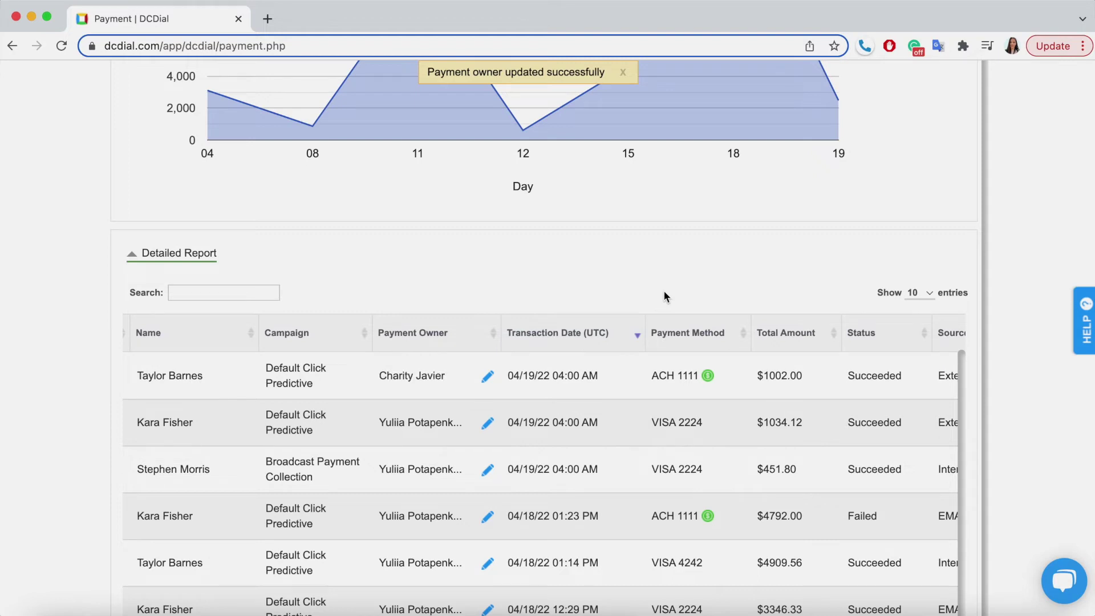
- Reassign the first two selected rows to one new payment owner for the entire series
scroll(325, 455, "left", 5)
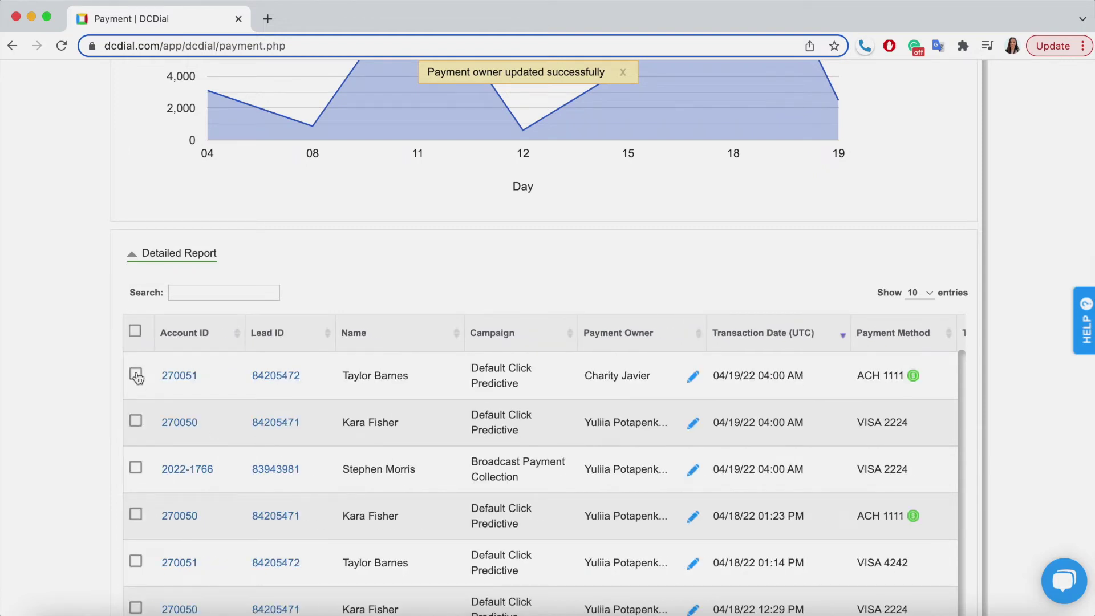
left_click(136, 376)
left_click(137, 422)
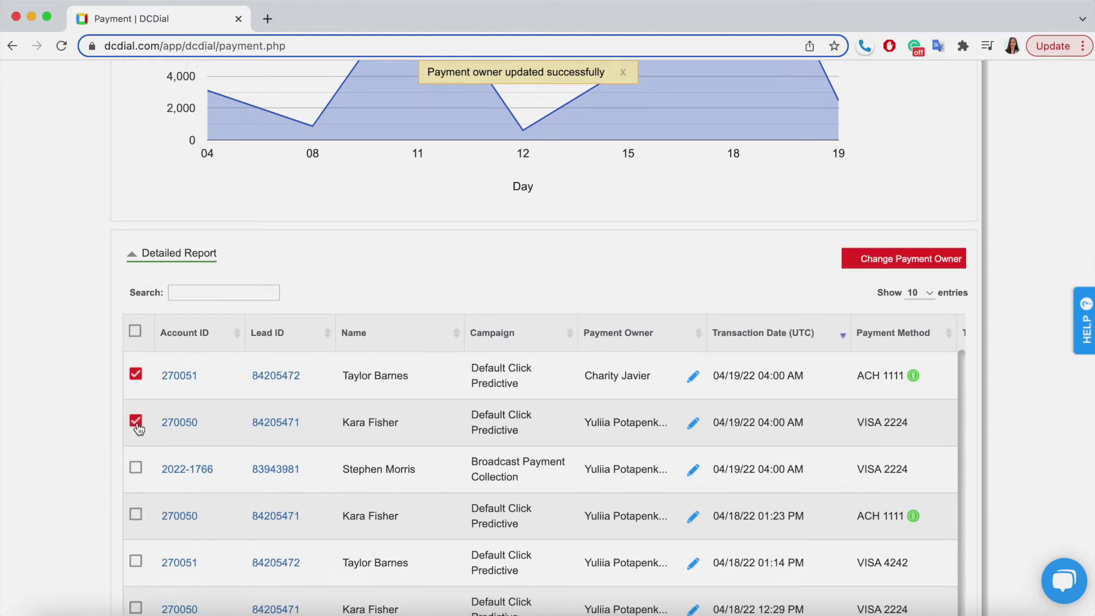
left_click(853, 258)
left_click(487, 254)
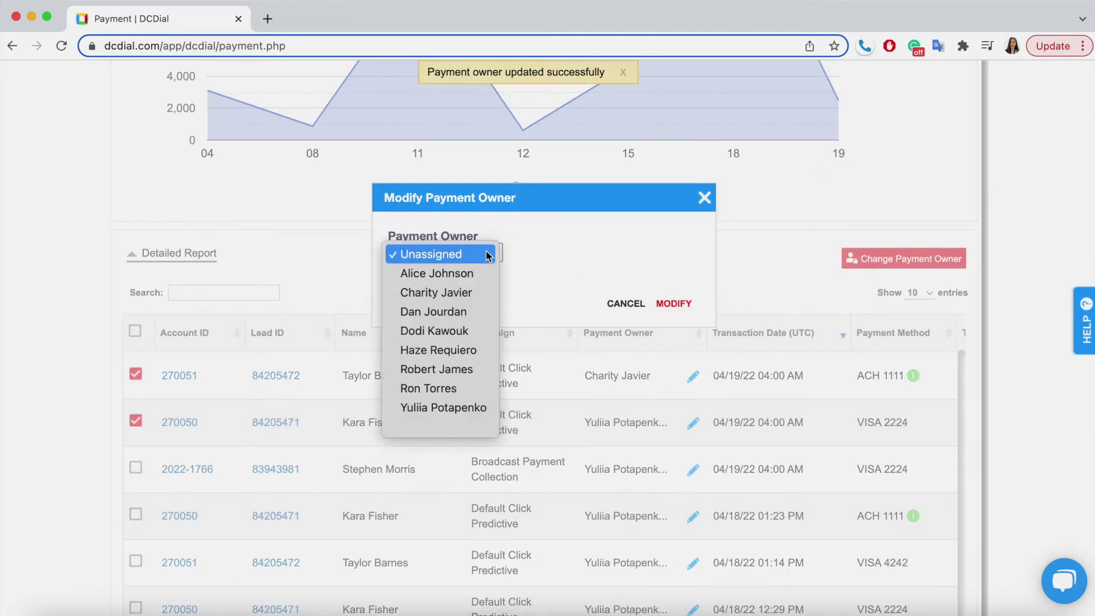
left_click(438, 350)
left_click(674, 303)
left_click(716, 327)
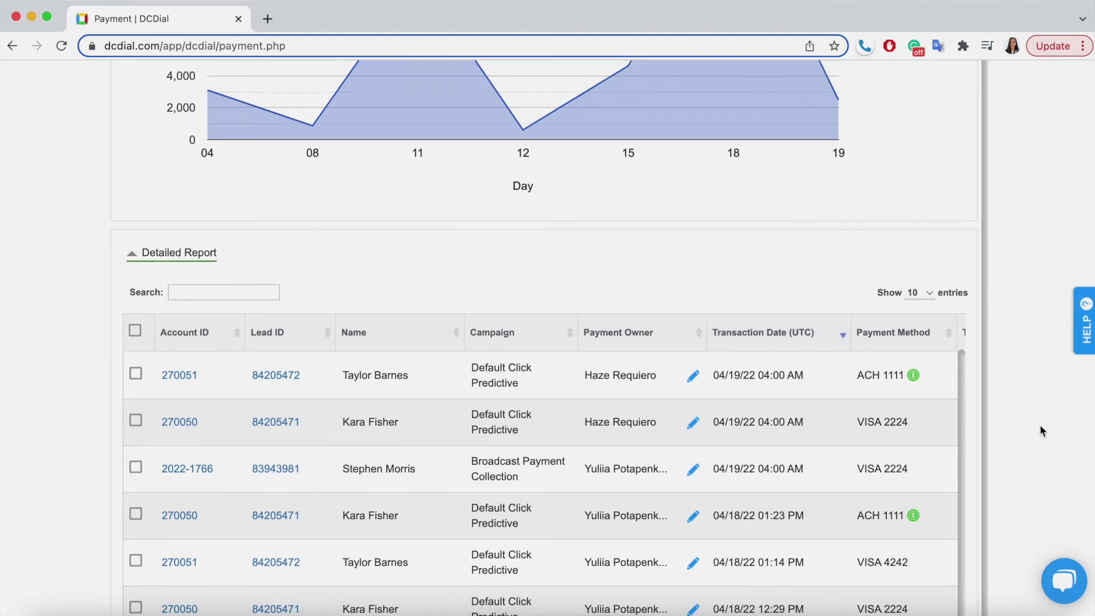
scroll(1042, 428, "down", 3)
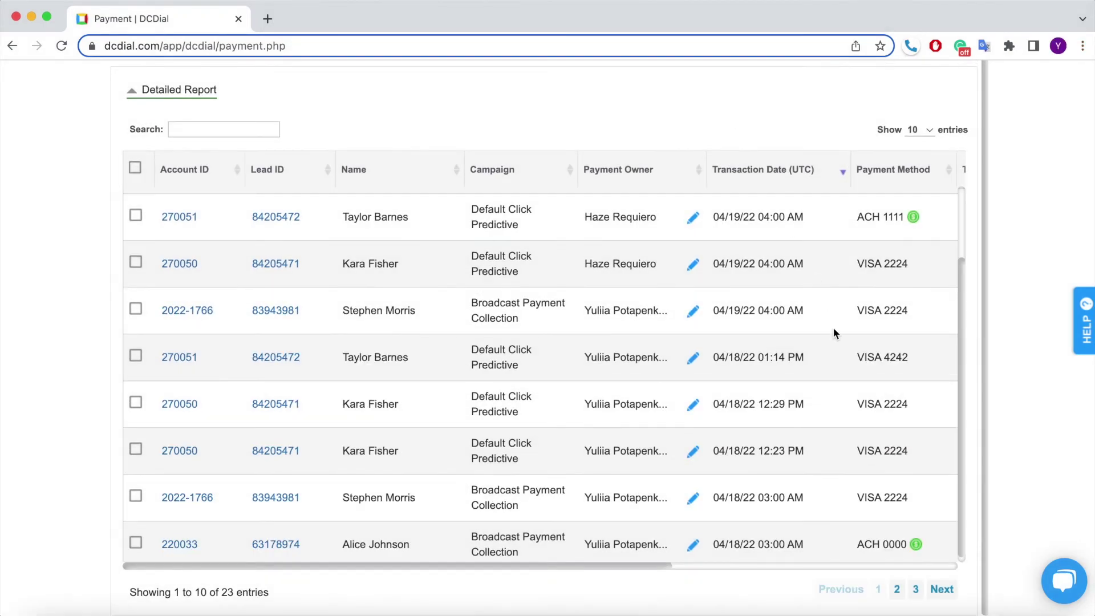
scroll(833, 334, "right", 10)
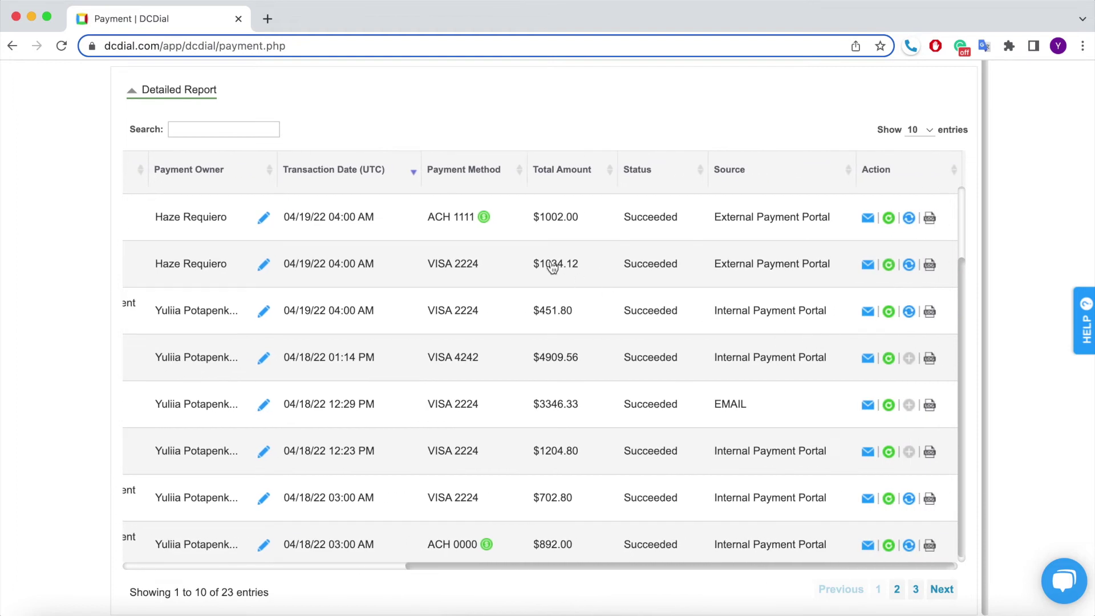
- Check the ACH checking account's balance and open its transaction history
left_click(485, 219)
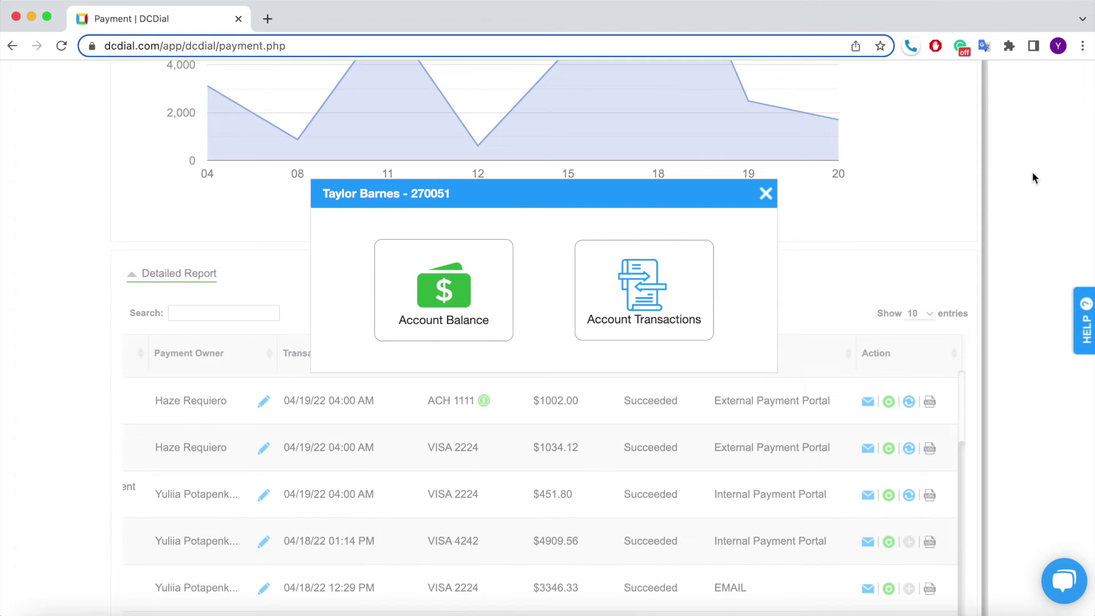
left_click(463, 268)
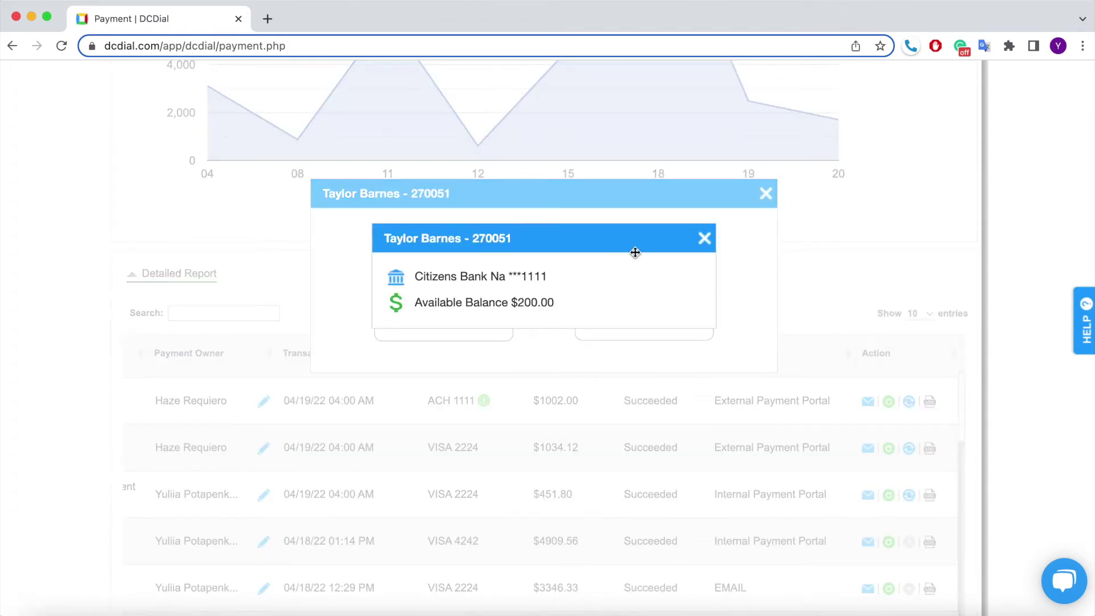
left_click(704, 239)
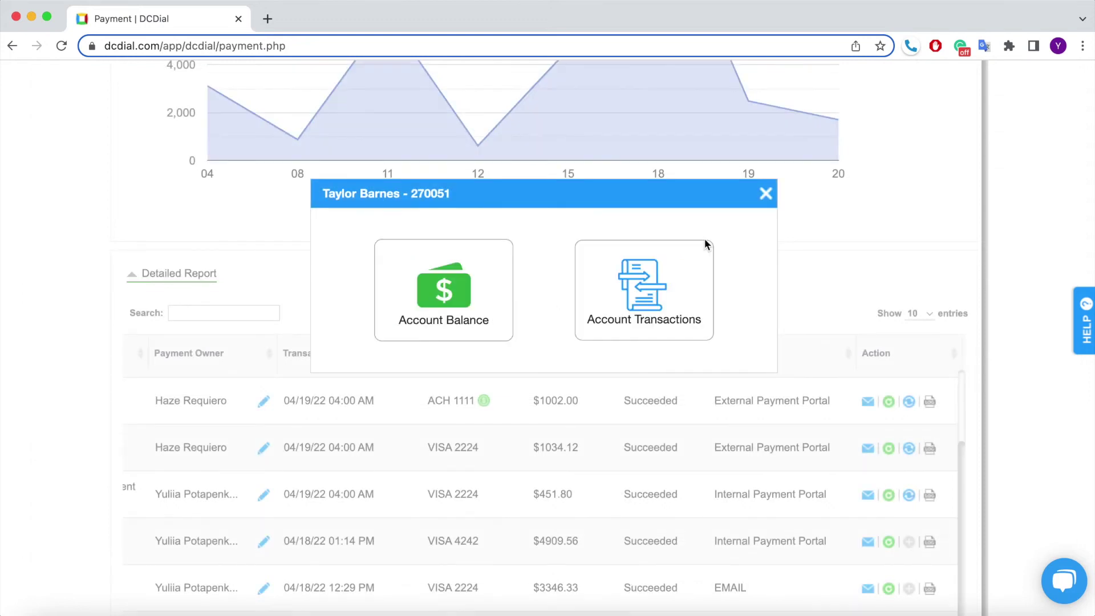
left_click(642, 297)
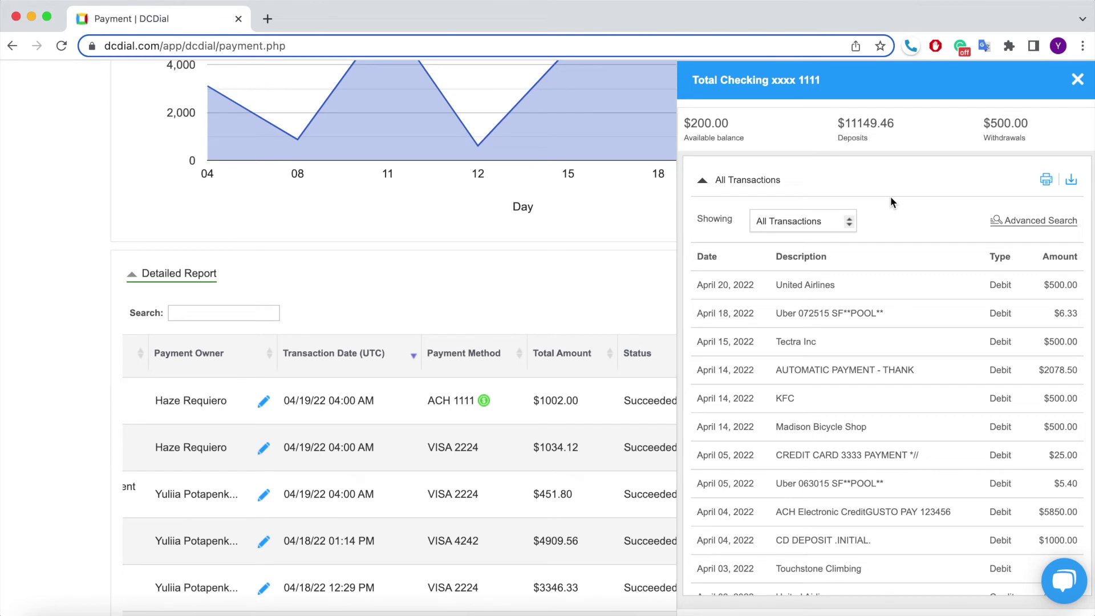
- Filter the account transactions to This Month and All Debit Transactions
left_click(1023, 222)
left_click(1006, 291)
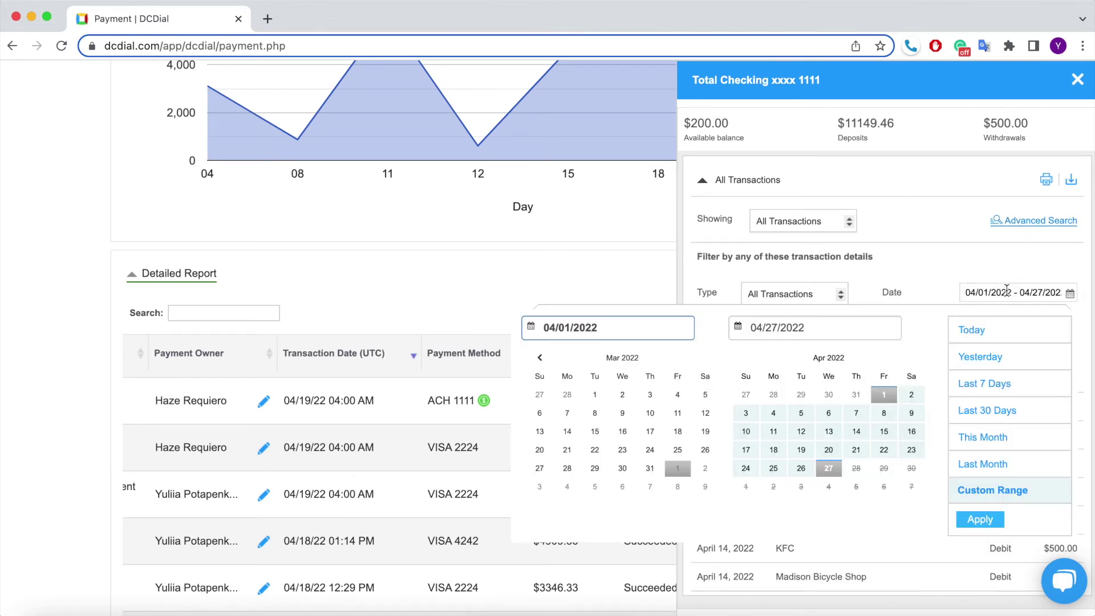
left_click(983, 437)
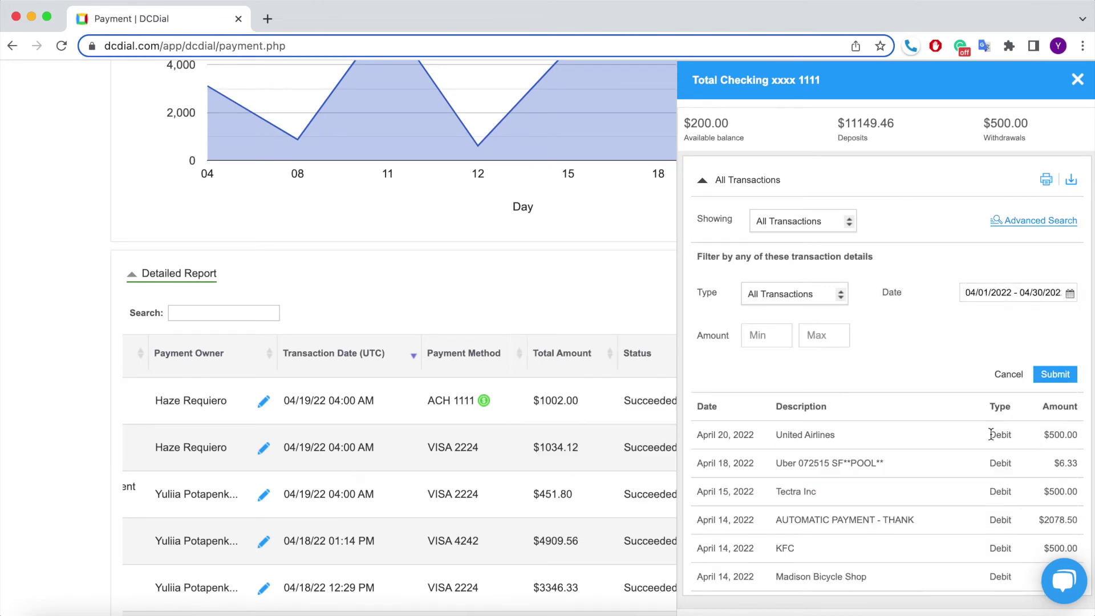
left_click(824, 298)
left_click(816, 337)
left_click(1054, 376)
scroll(945, 364, "down", 4)
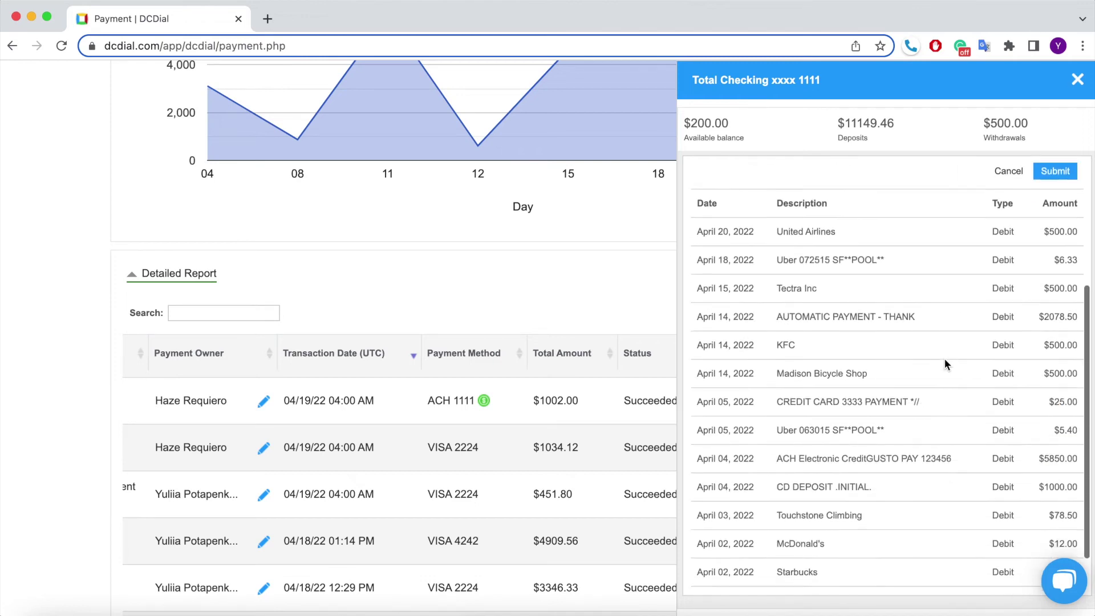
scroll(943, 358, "up", 4)
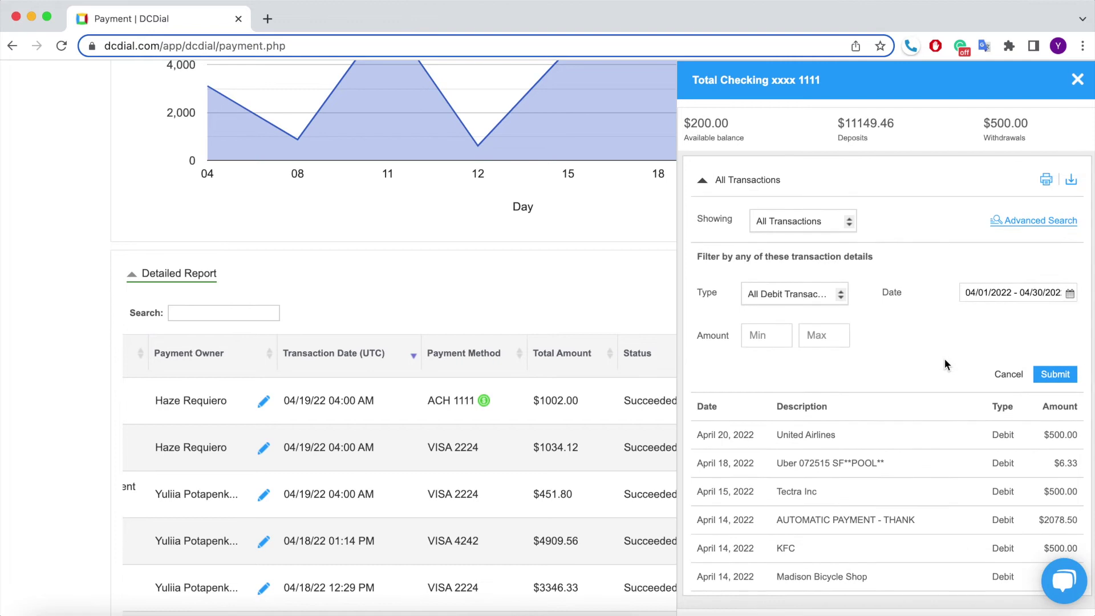
- Export the account transaction list as a PDF
left_click(1027, 223)
left_click(1071, 185)
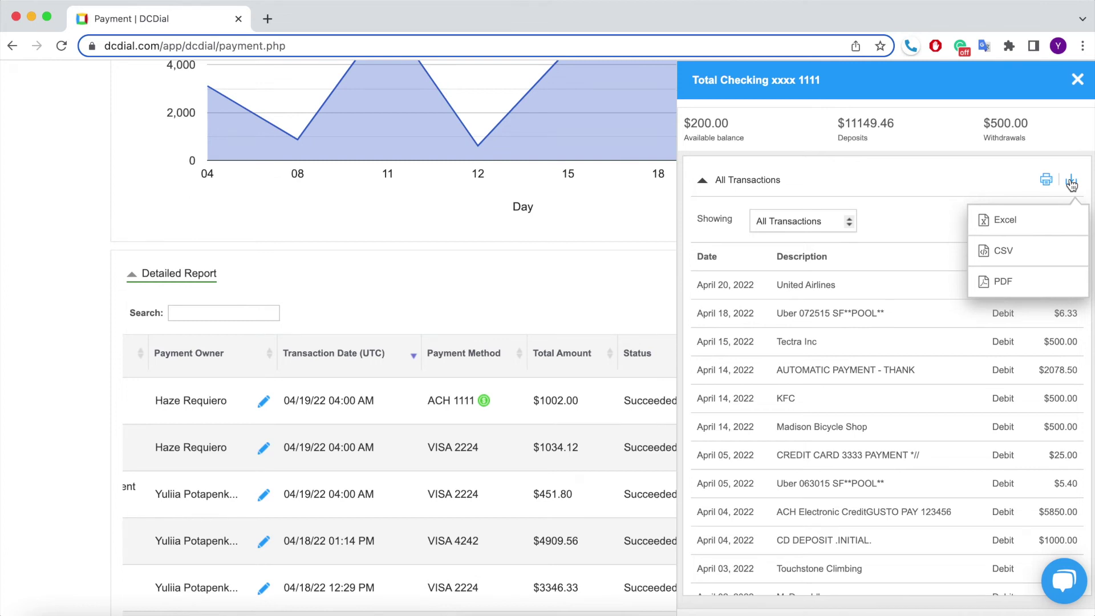
left_click(1026, 186)
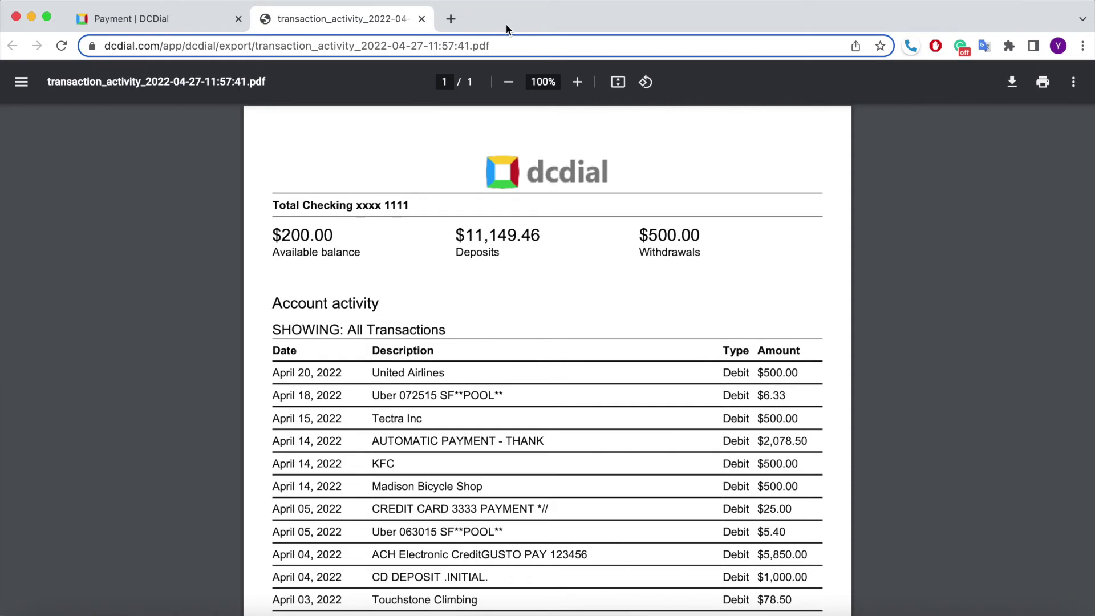
- Close the transaction_activity PDF tab to return to DCDial
left_click(422, 19)
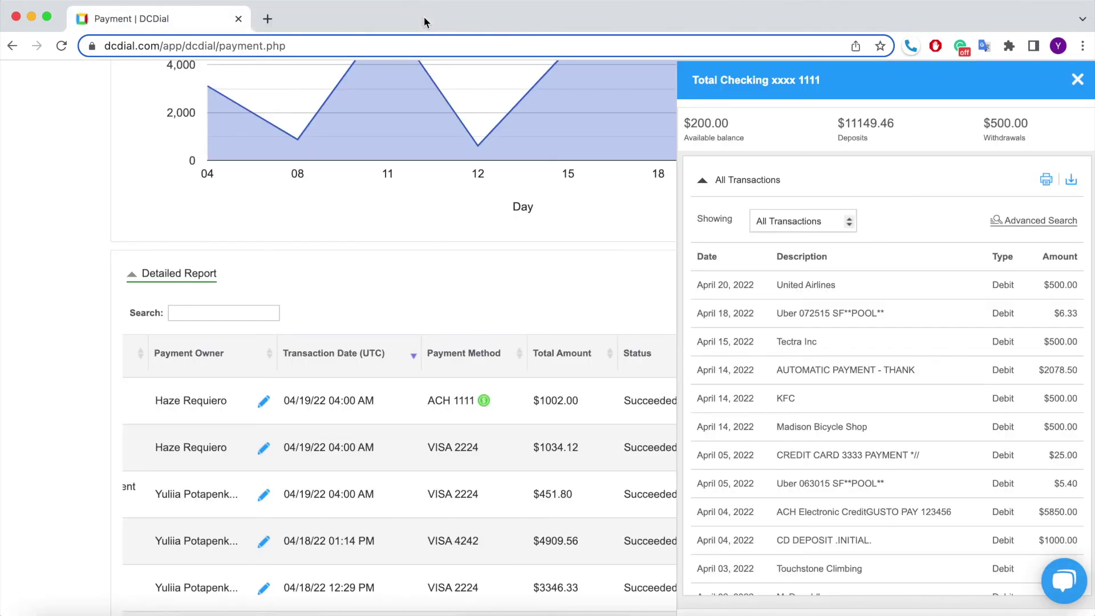
- Close the account transactions panel and dismiss the email receipt and additional payment forms
left_click(1077, 81)
scroll(1032, 444, "down", 3)
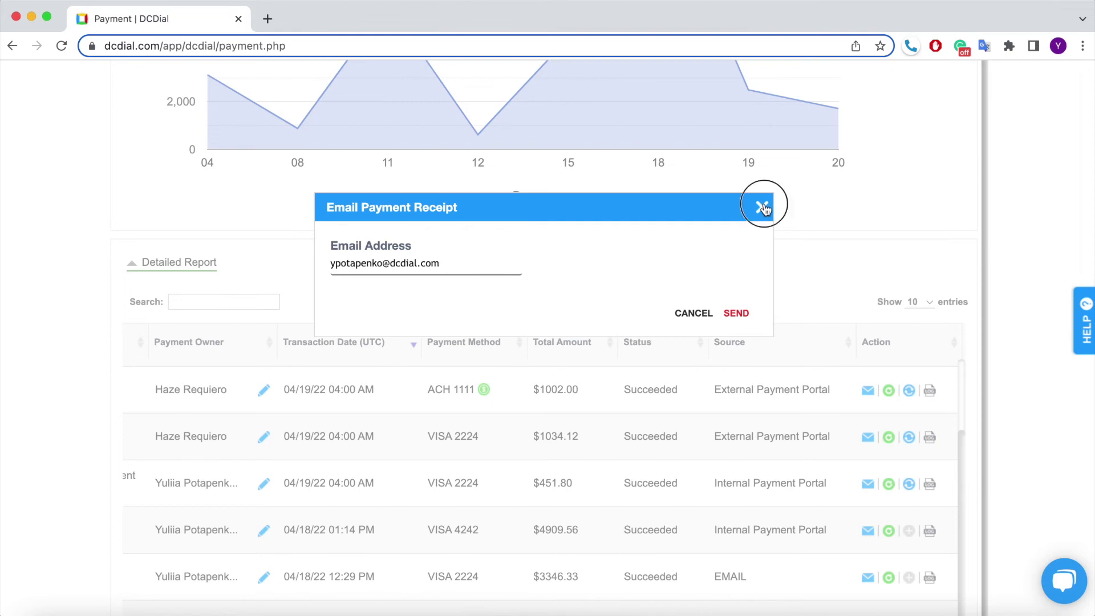
left_click(764, 206)
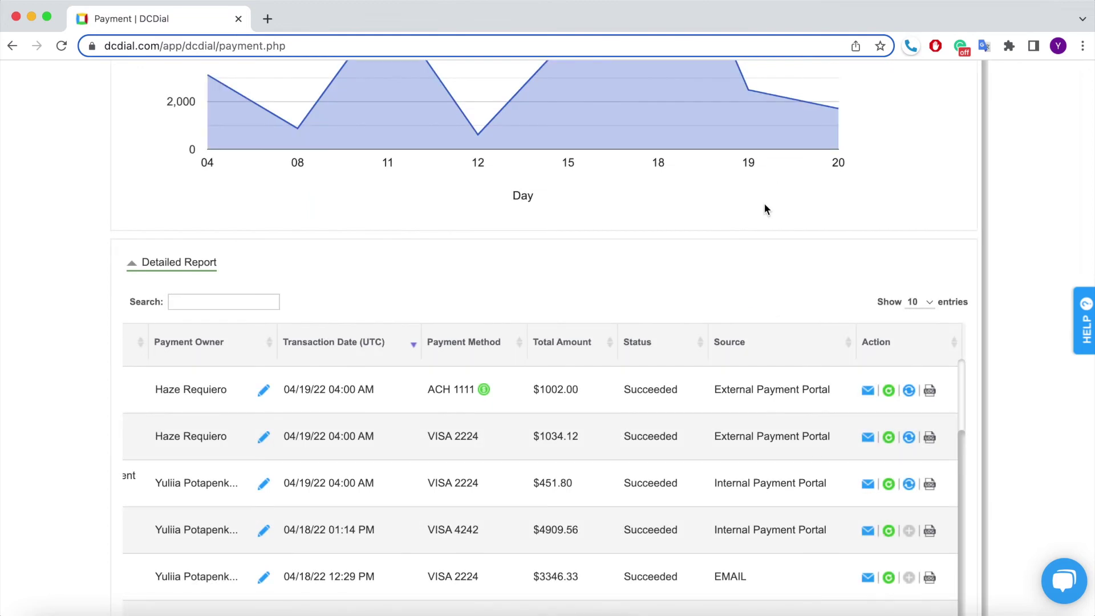
left_click(889, 391)
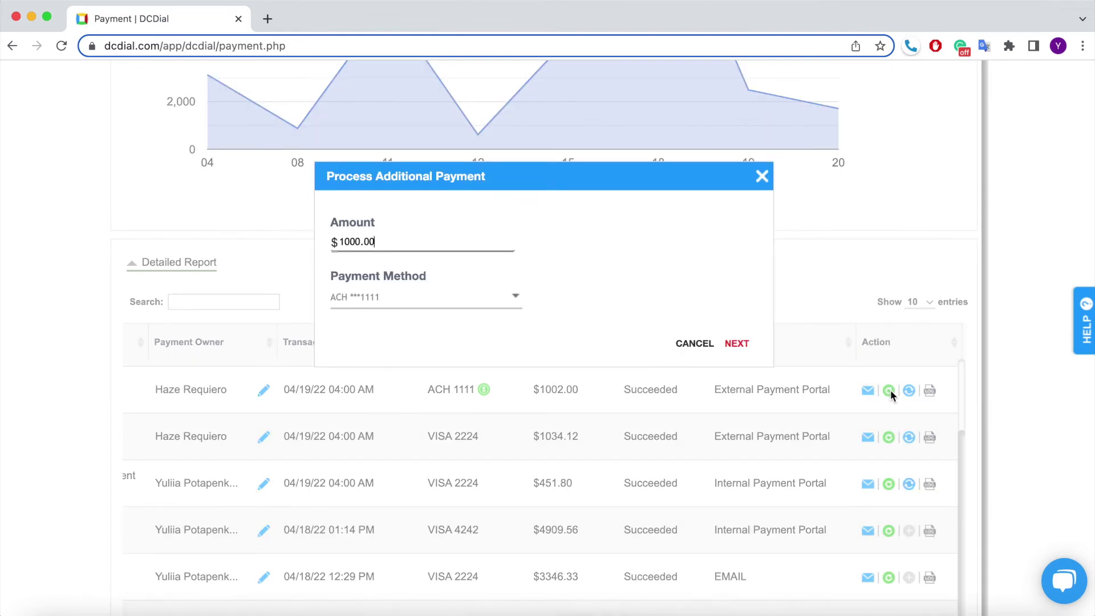
left_click(761, 177)
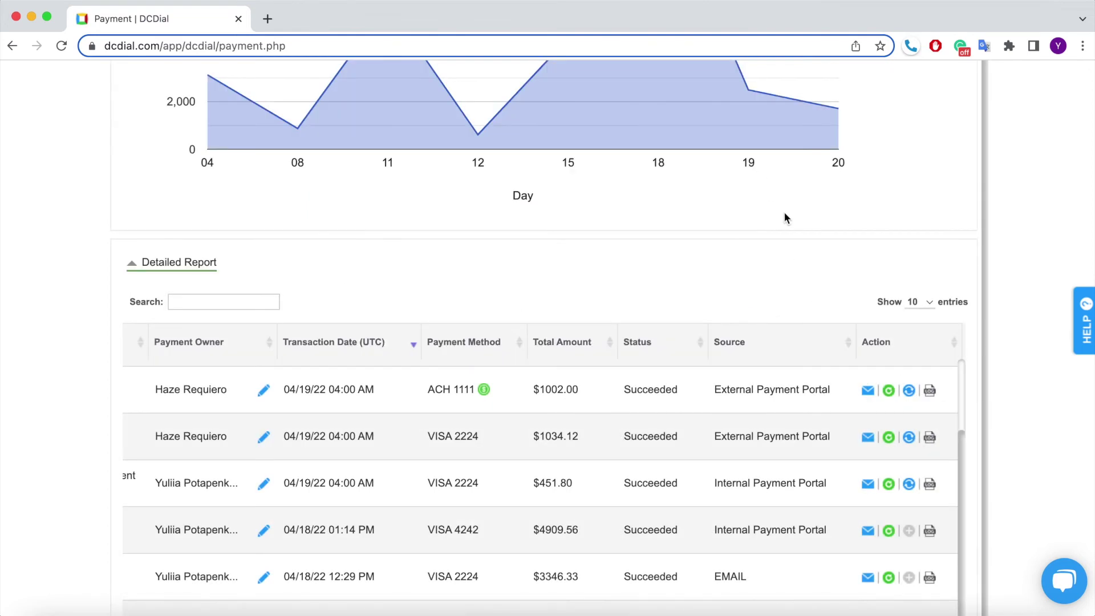
- Fill a new schedule for the fourth transaction with 3 transactions, 1000, Daily, then discard it
left_click(910, 532)
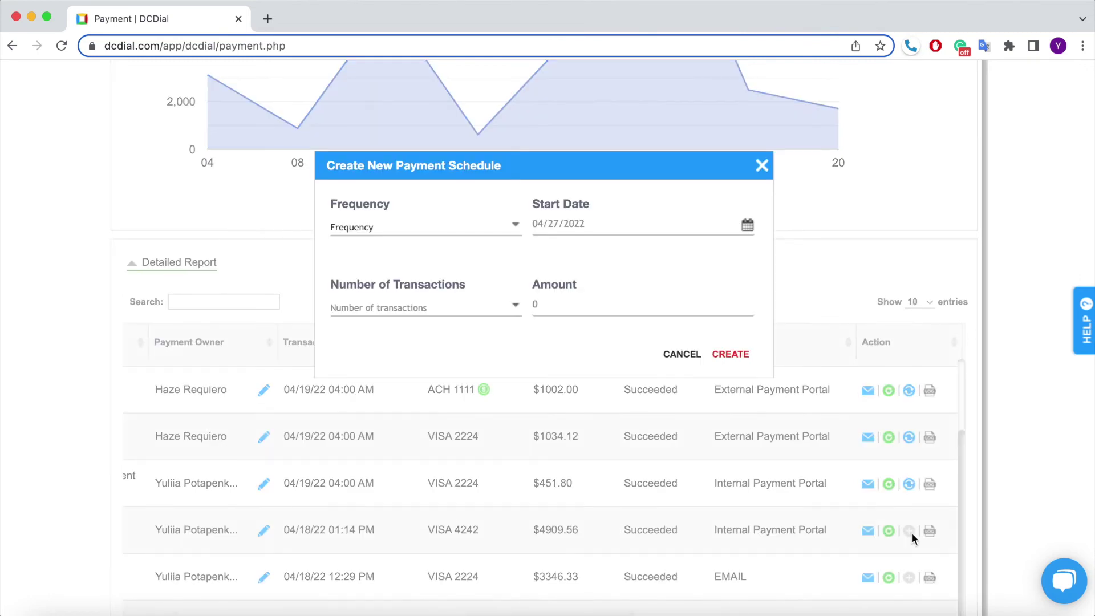
left_click(498, 307)
left_click(491, 350)
left_click(563, 313)
type("1000")
left_click(631, 355)
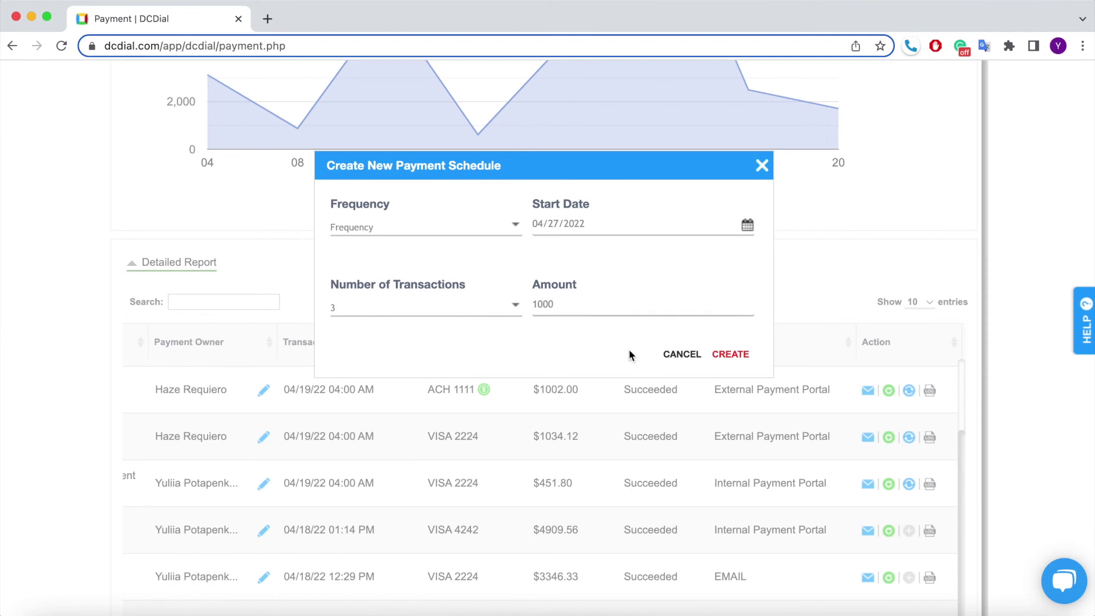
left_click(487, 227)
left_click(490, 245)
left_click(762, 165)
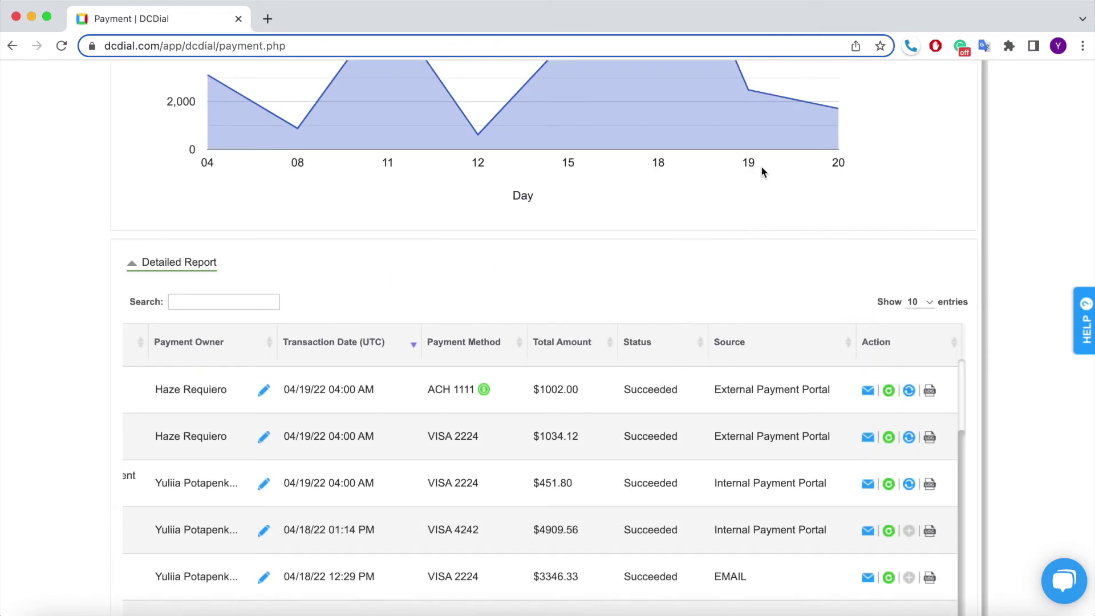
- View the payment's recurring schedule and activity log, then return to the dashboard top
left_click(909, 391)
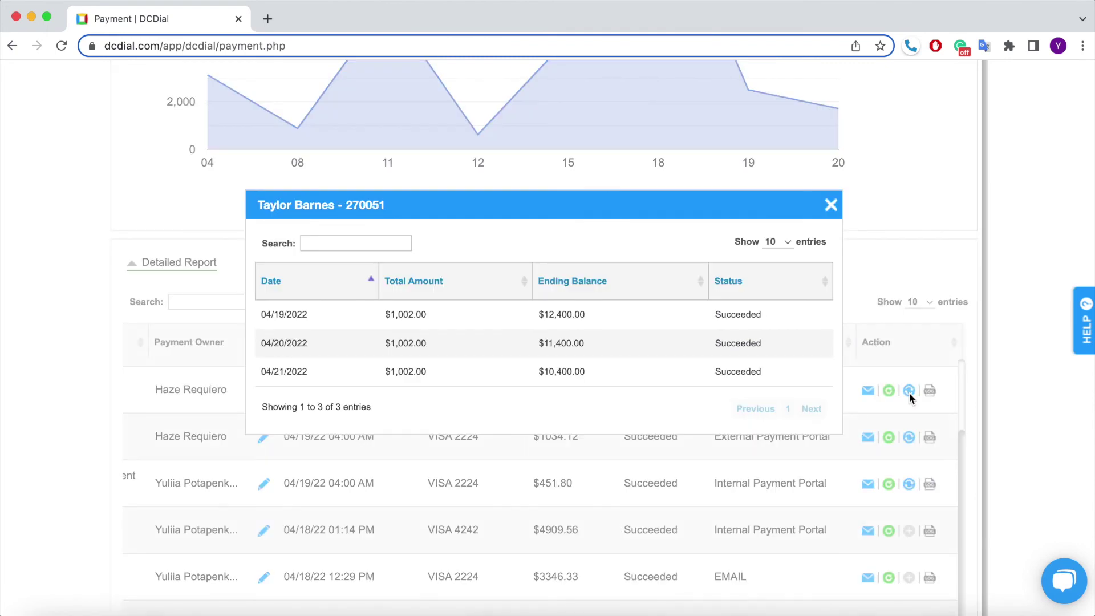
left_click(831, 205)
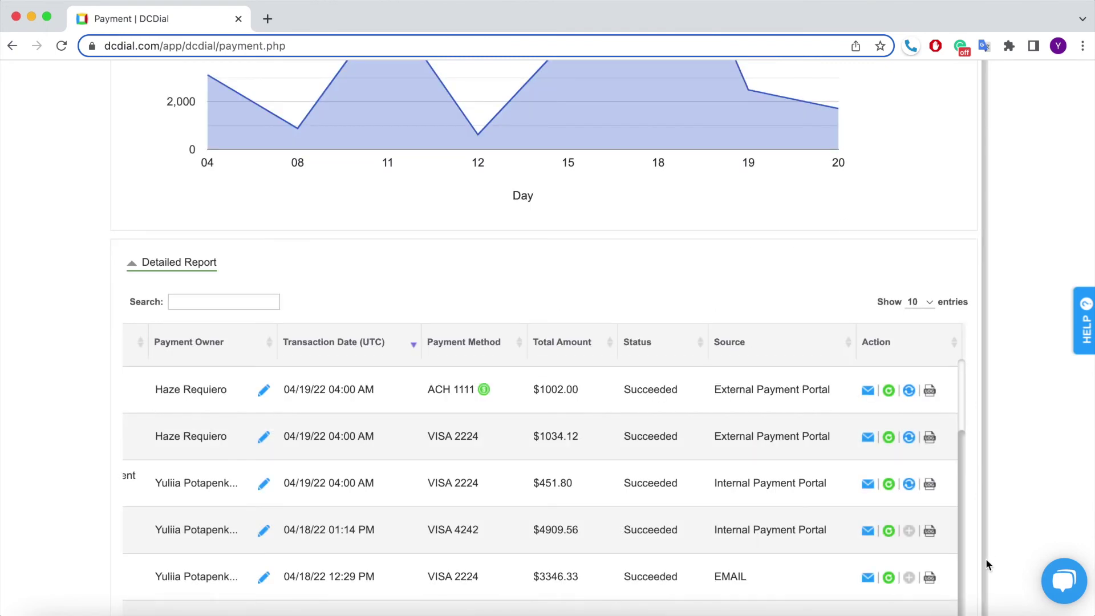
left_click(929, 578)
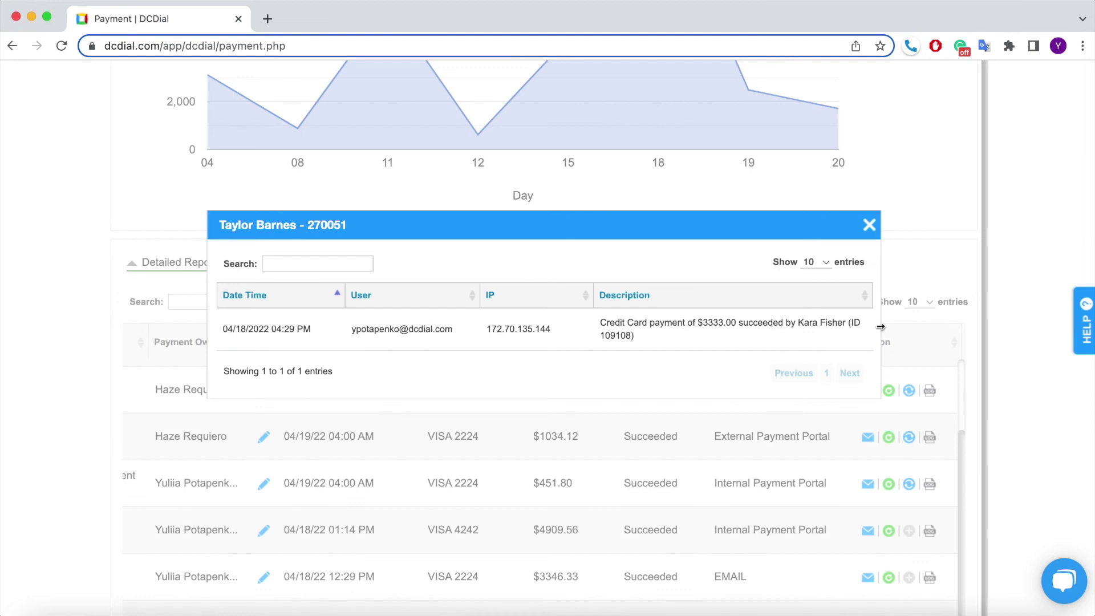
left_click(869, 226)
scroll(1052, 205, "up", 10)
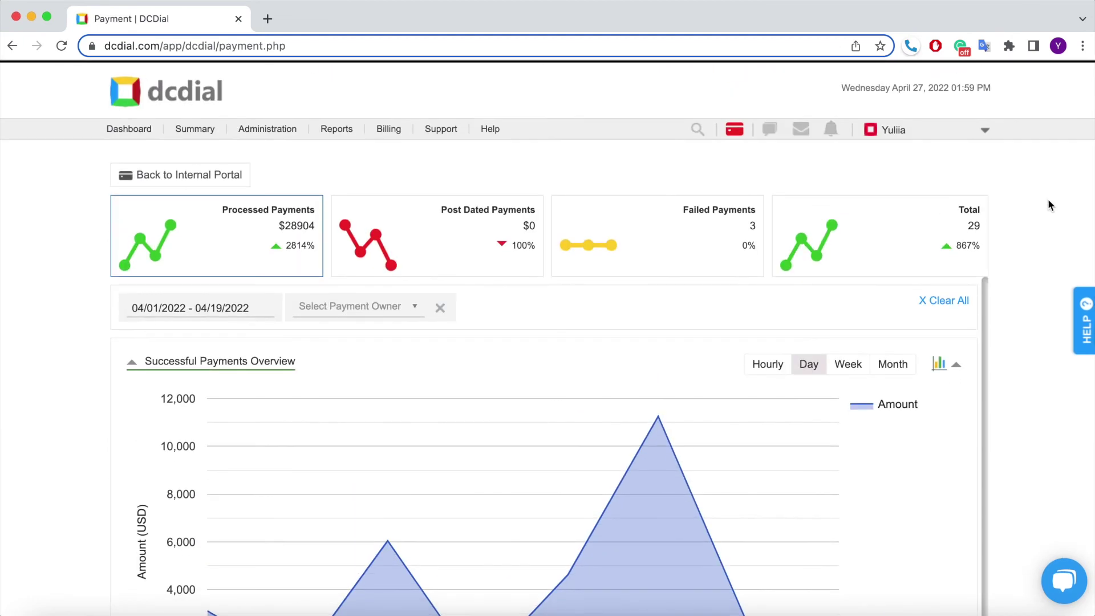
left_click(251, 305)
- Set the date range to 04/01–05/31/2022 and show the Post Dated Payments
left_click(375, 509)
left_click(539, 567)
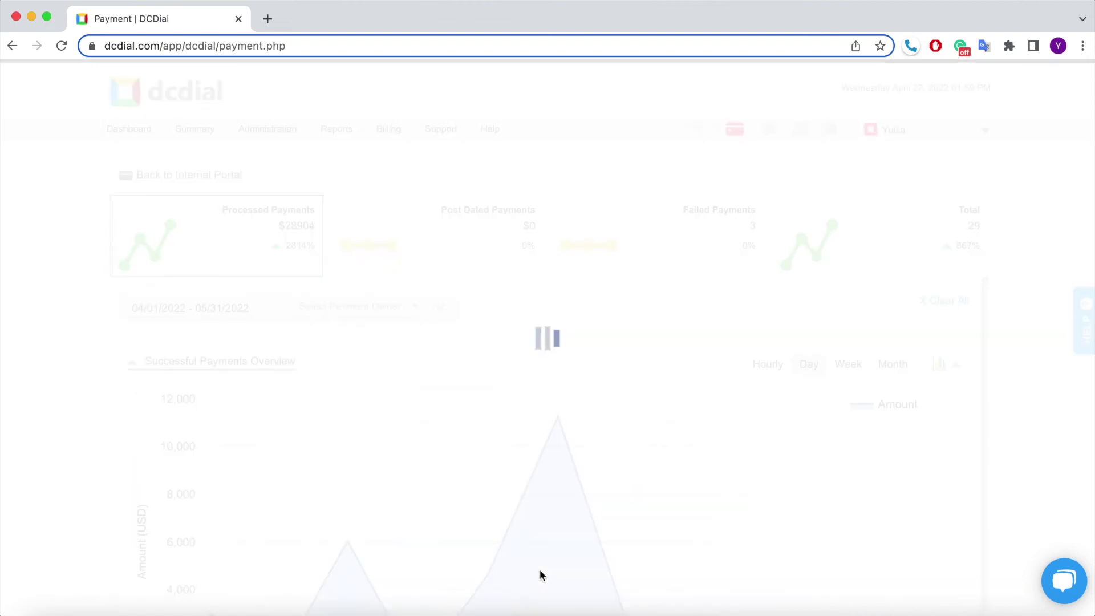
left_click(456, 258)
scroll(1051, 388, "down", 10)
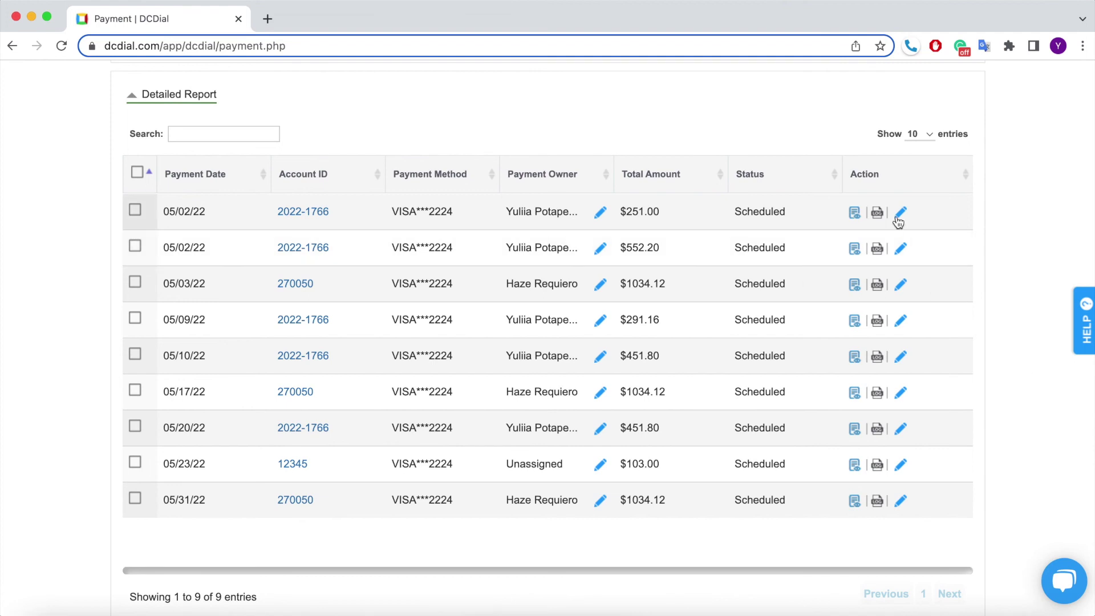
- Remove the 05/02/2022 $250.00 instalment from the first scheduled payment and update it
left_click(899, 215)
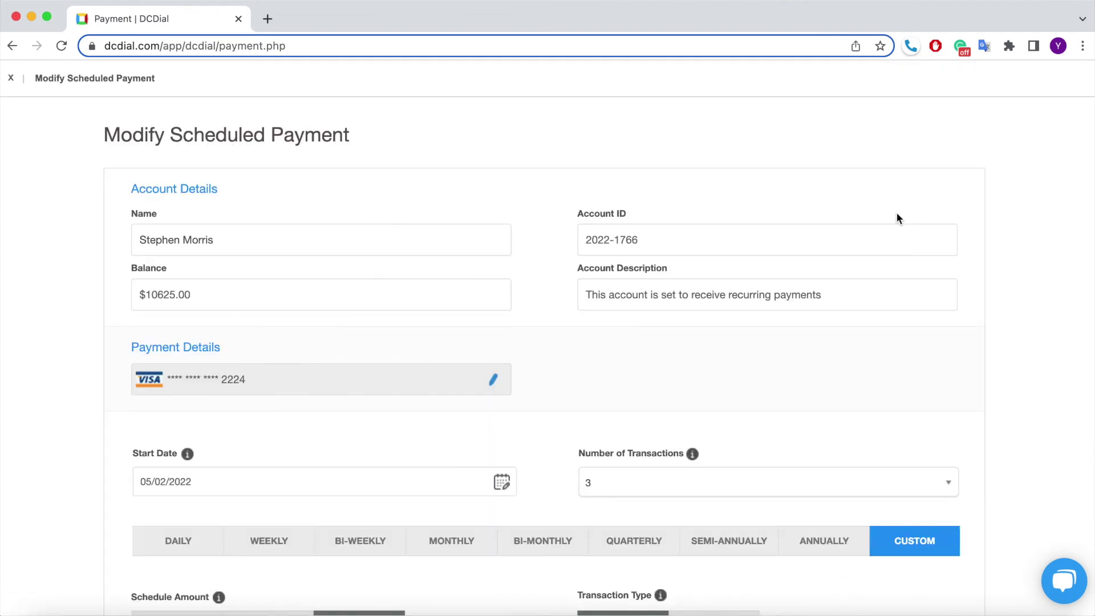
scroll(789, 386, "down", 6)
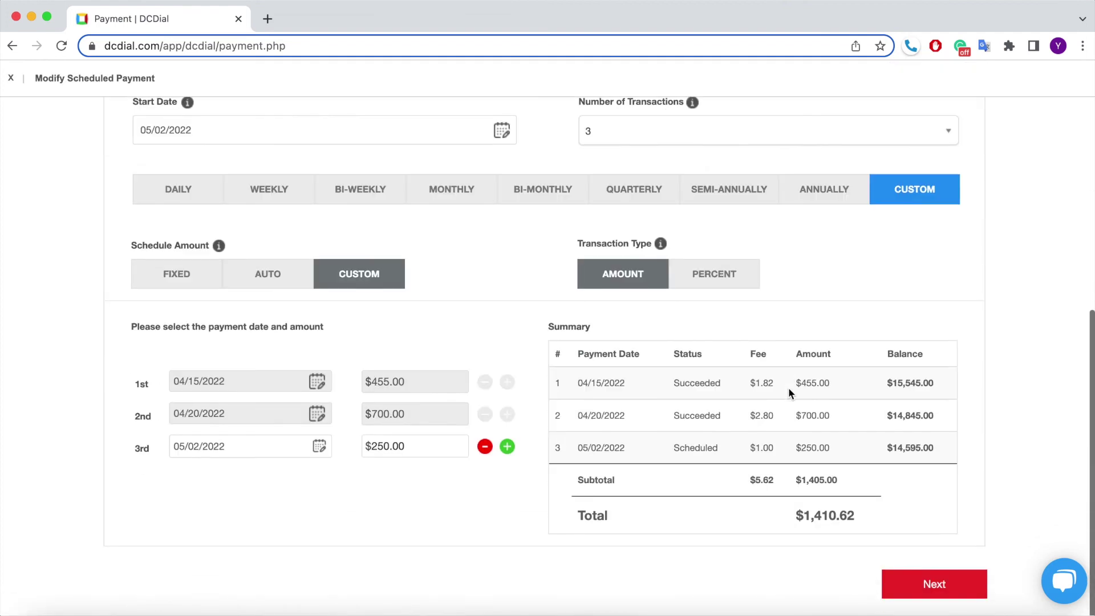
left_click(485, 447)
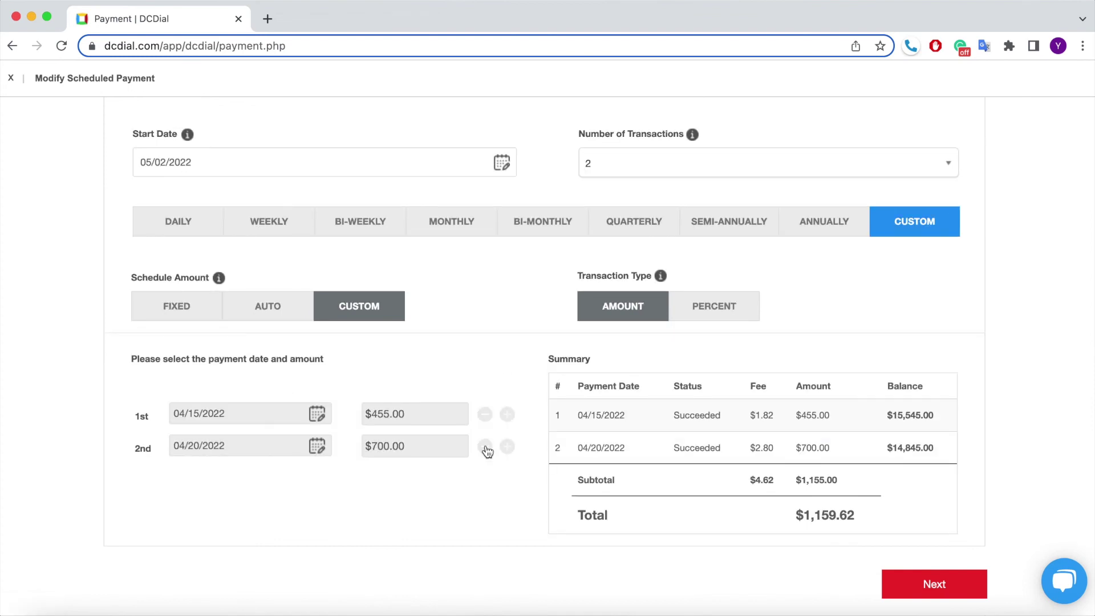
left_click(932, 585)
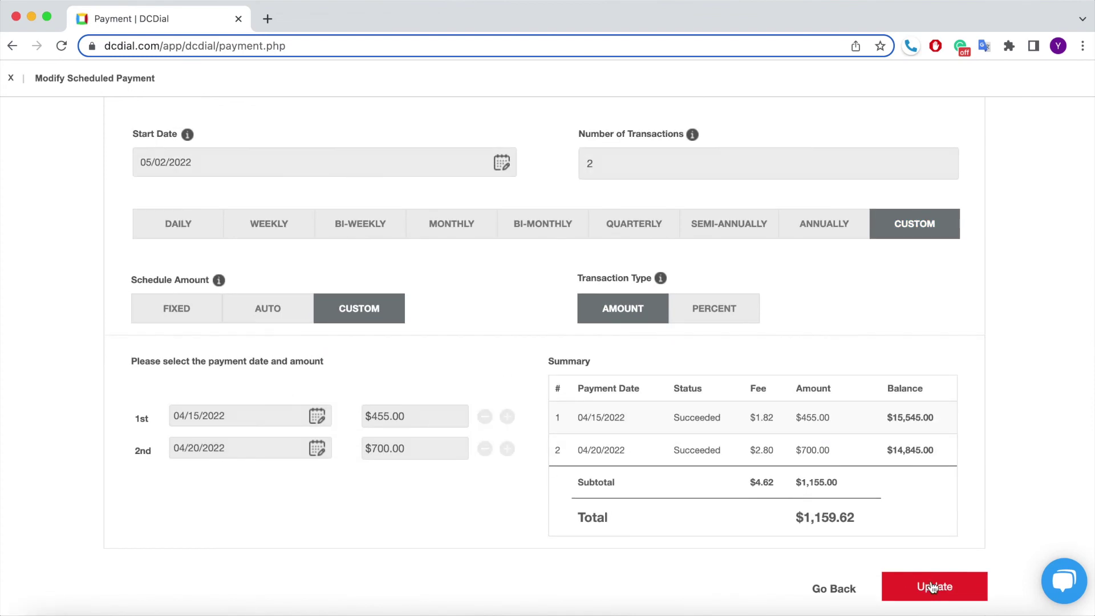
left_click(932, 587)
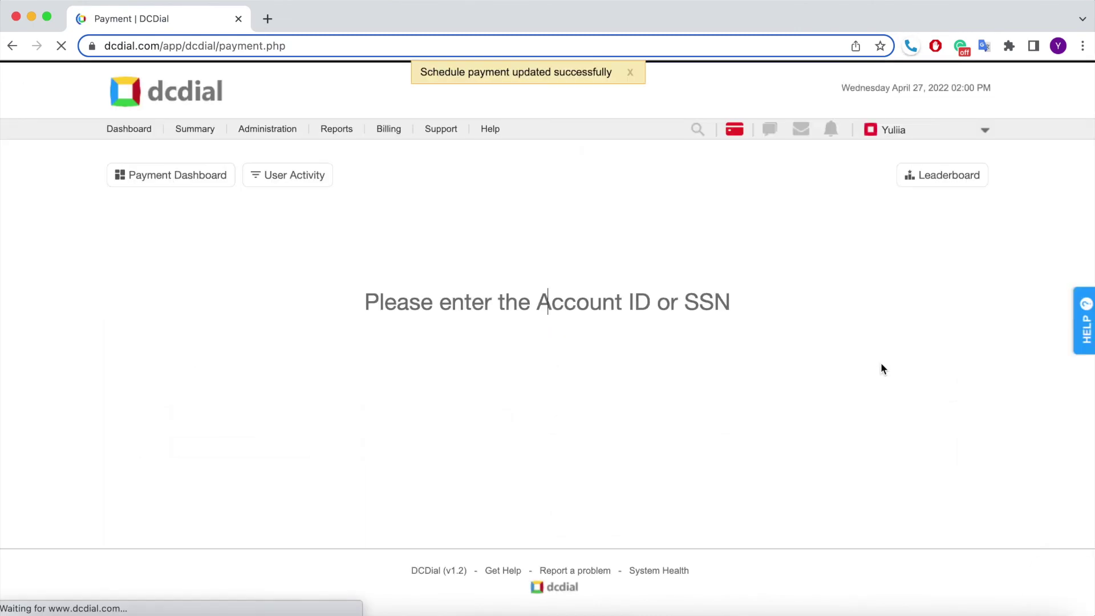
- Show the failed payments and open the $4792.00 retry form, closing it without retrying
left_click(146, 182)
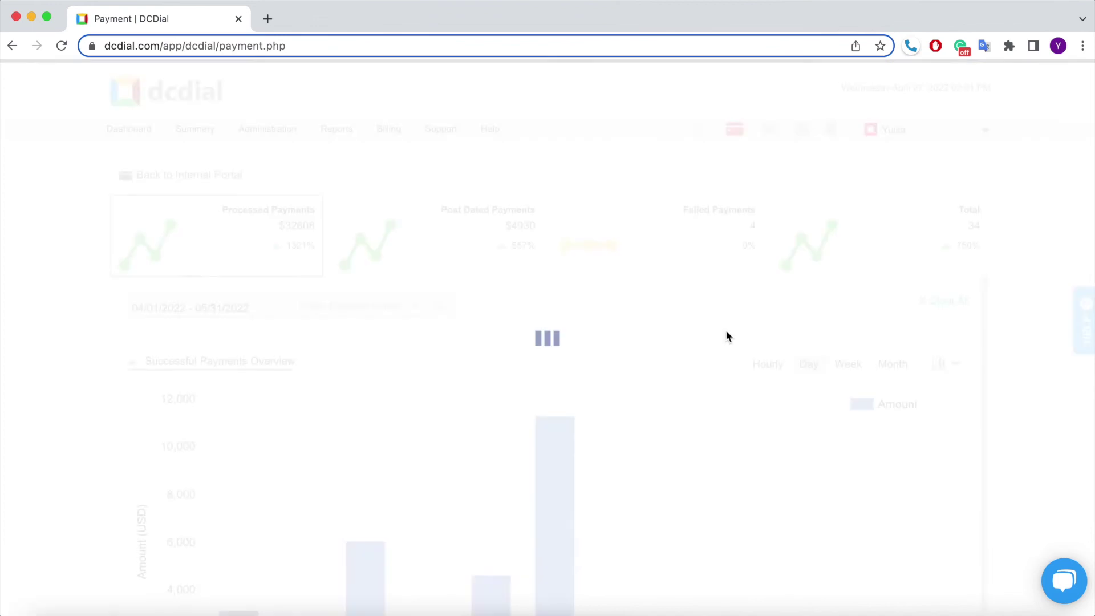
left_click(657, 247)
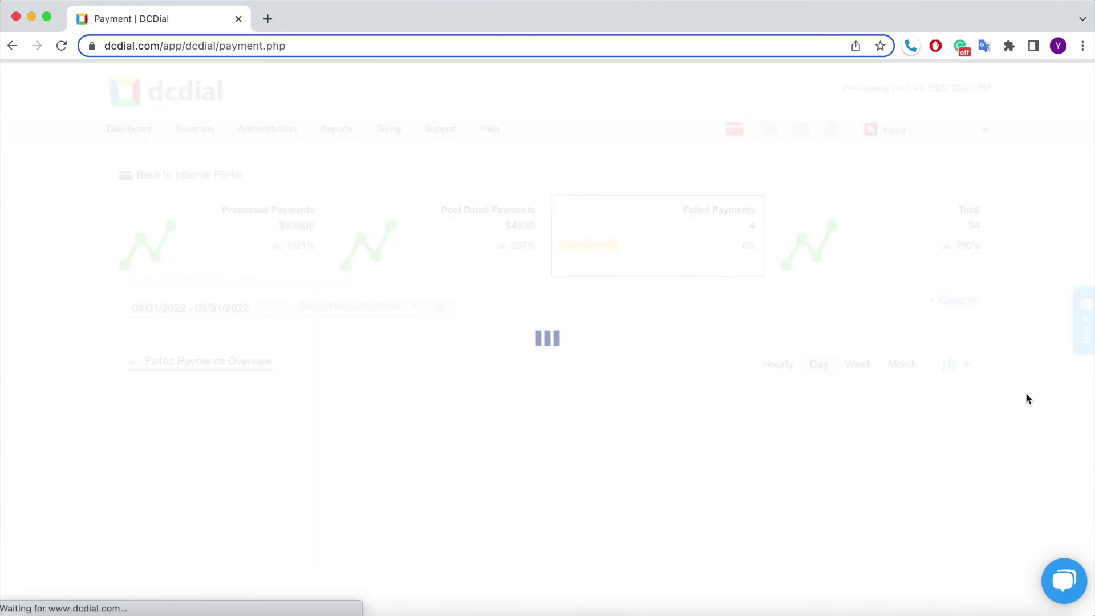
scroll(1026, 395, "down", 10)
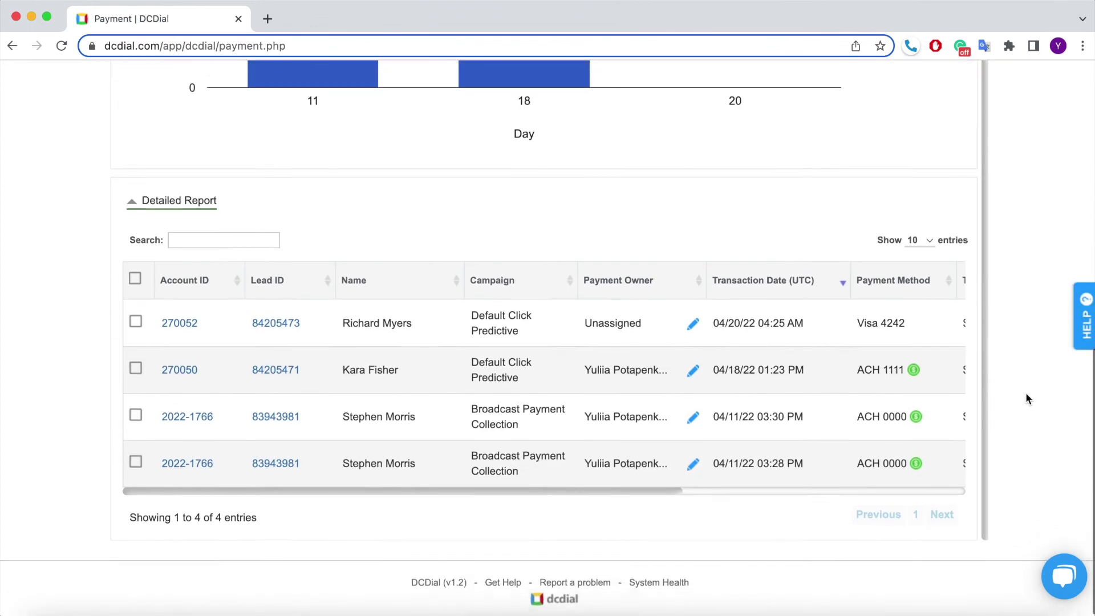
scroll(935, 406, "right", 10)
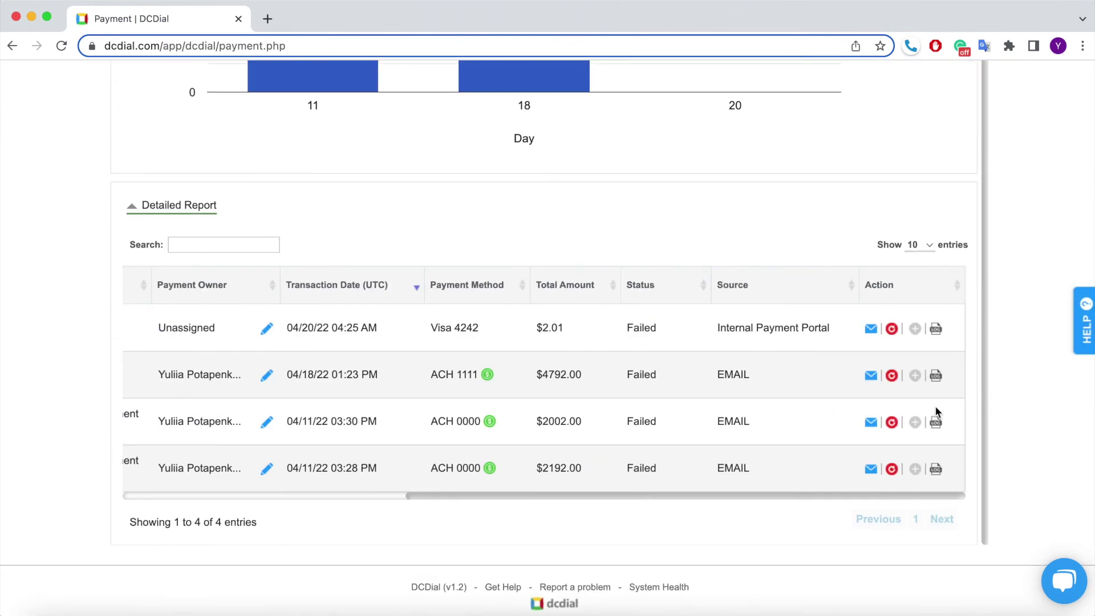
left_click(892, 375)
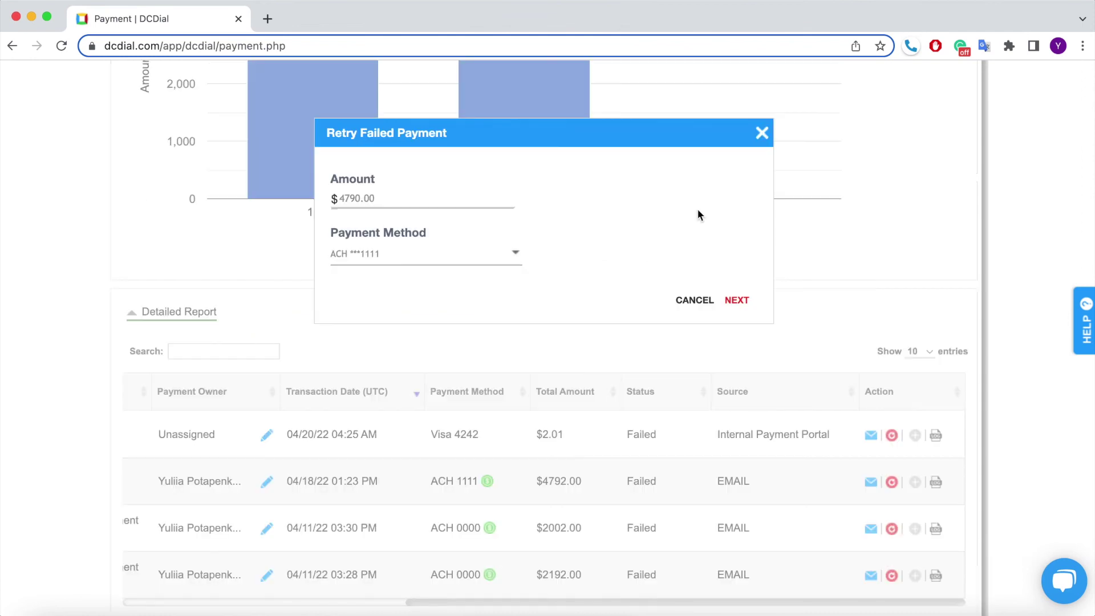
left_click(761, 133)
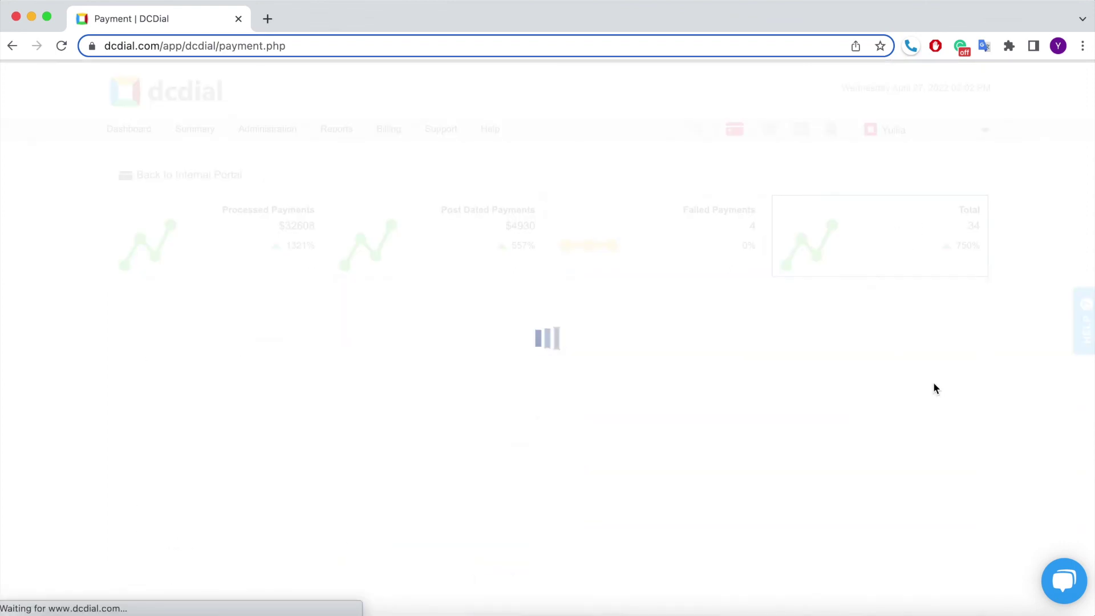
scroll(1030, 434, "down", 10)
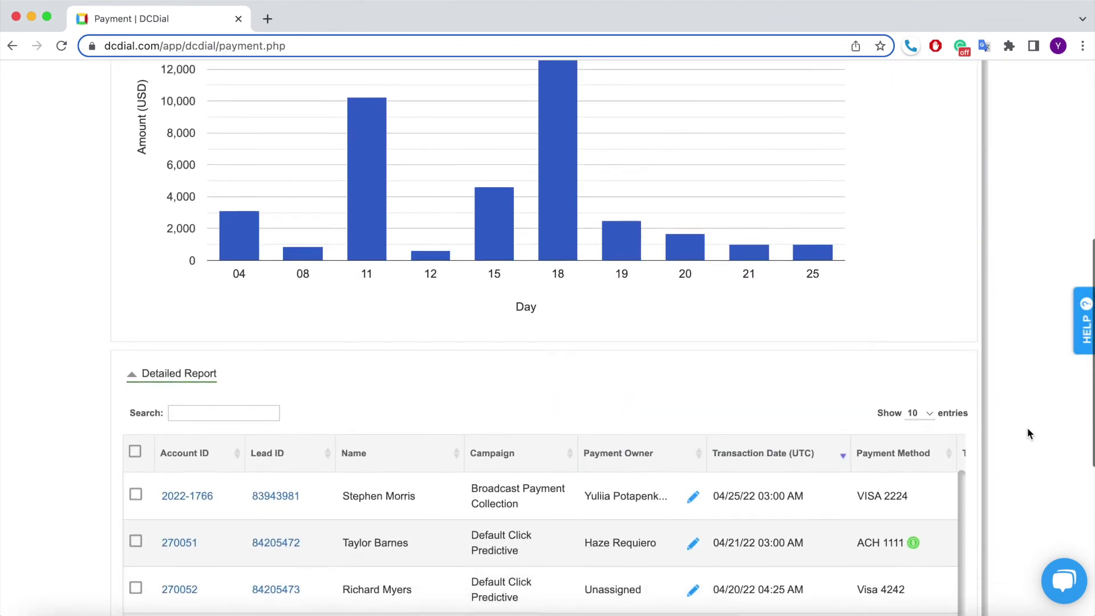
- Search the Detailed Report for the customer's first name, leaving only their five payment entries
scroll(1027, 429, "down", 4)
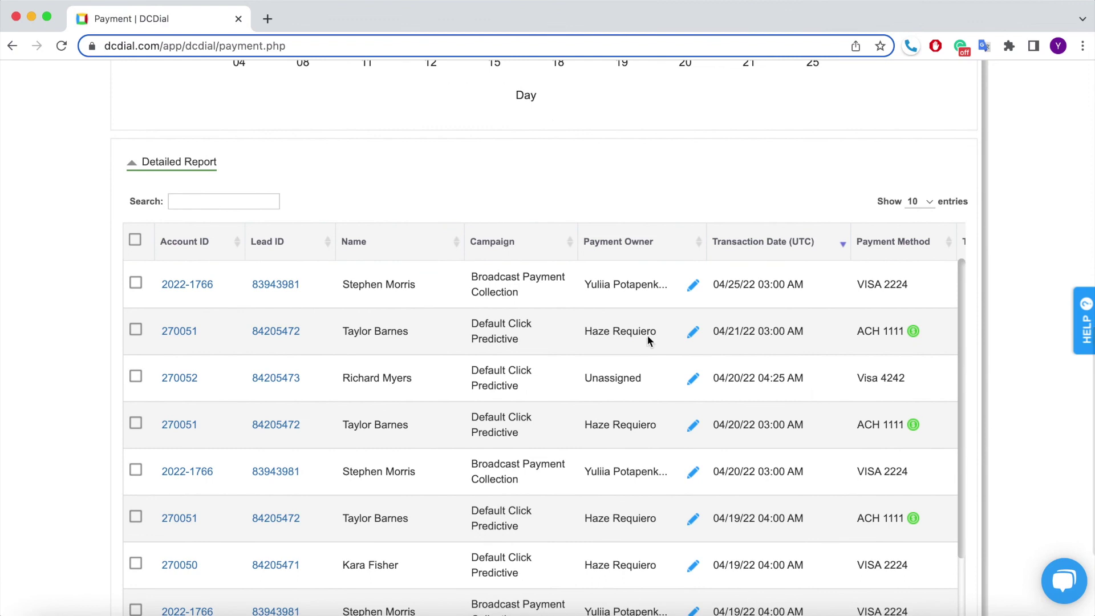
left_click(262, 200)
type("Taylor")
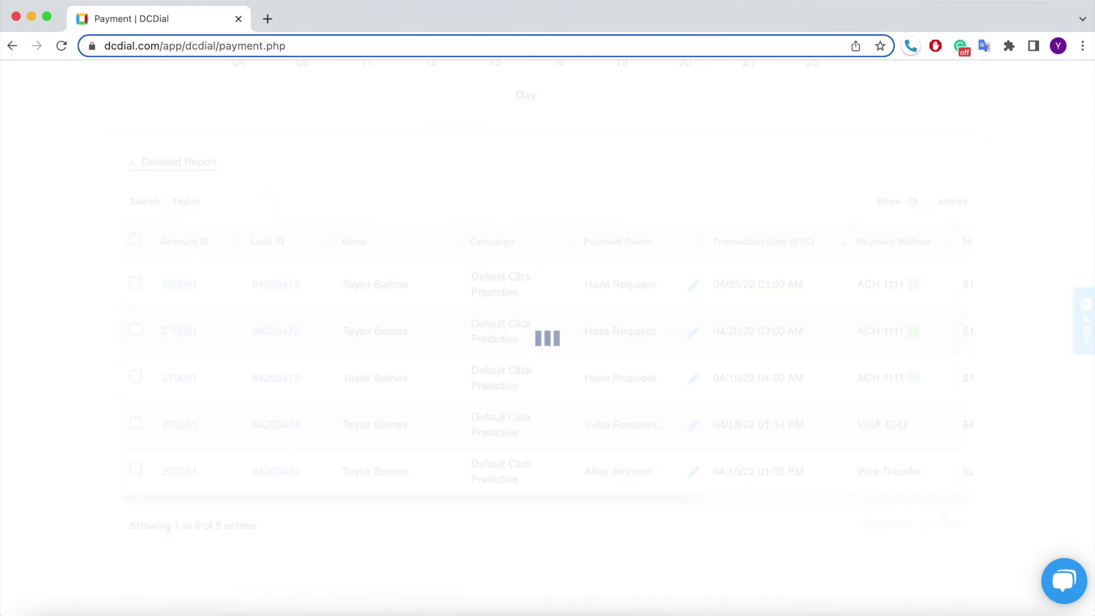